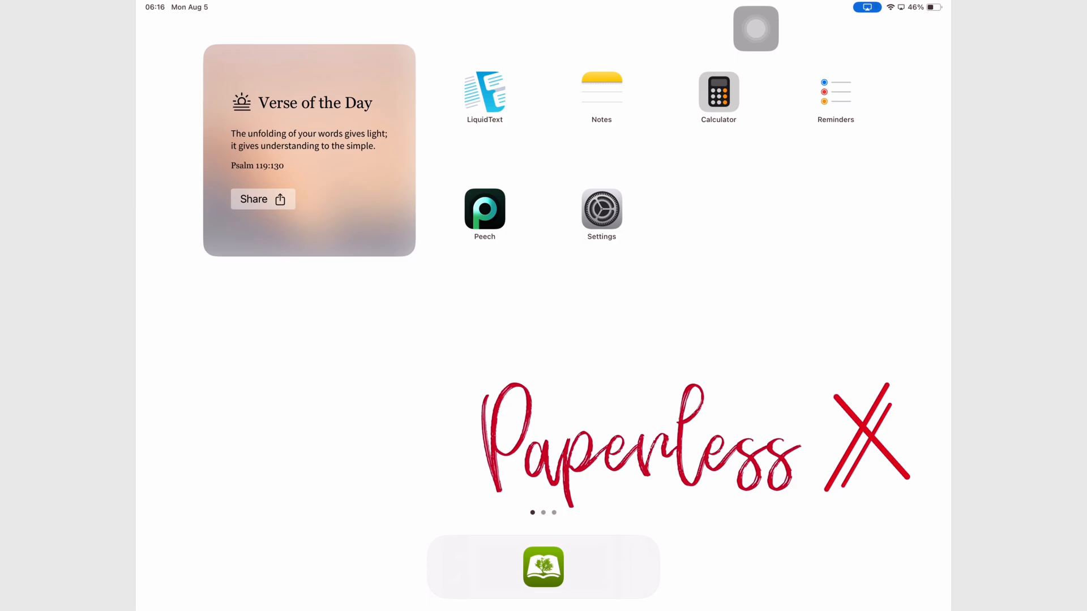
# Review the available Peech subscription plans under Apple Account > Subscriptions, then back out to the list.
pyautogui.click(602, 210)
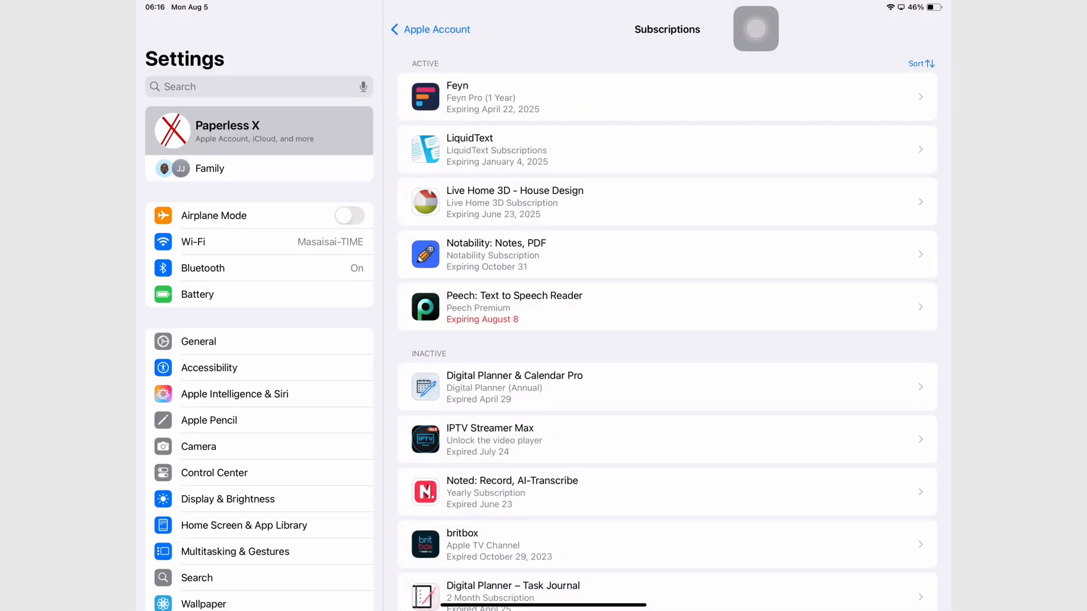
pyautogui.click(666, 306)
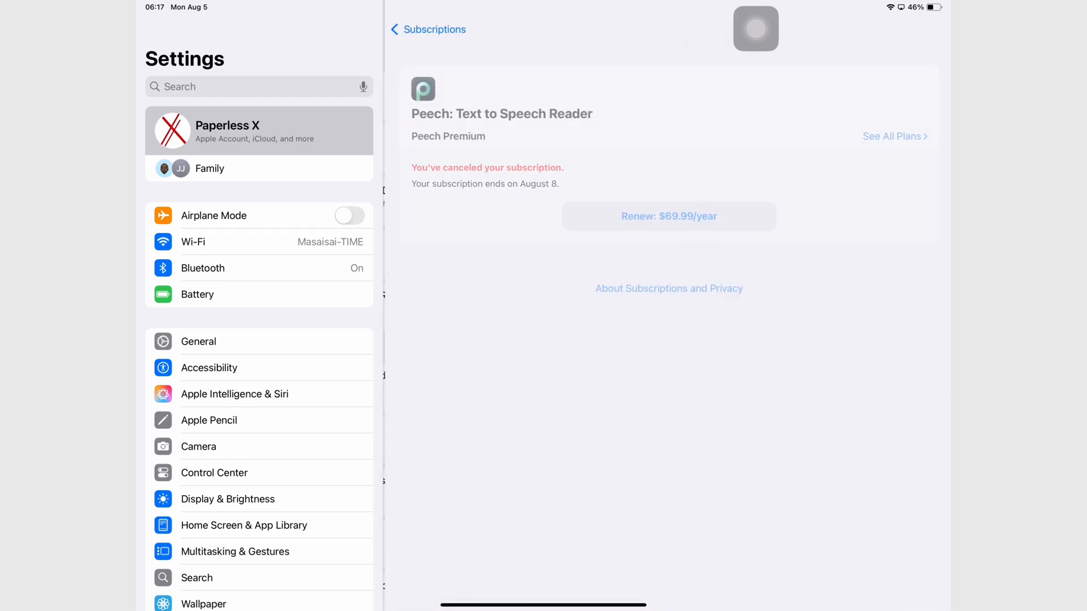
pyautogui.click(702, 213)
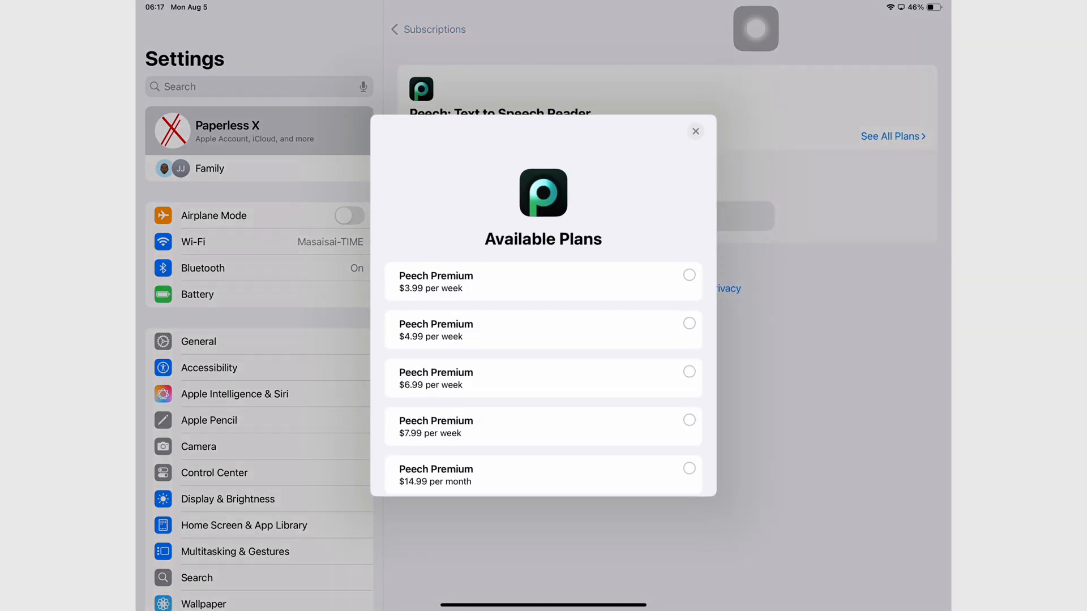
pyautogui.scroll(-5, 543, 323)
pyautogui.scroll(-3, 543, 322)
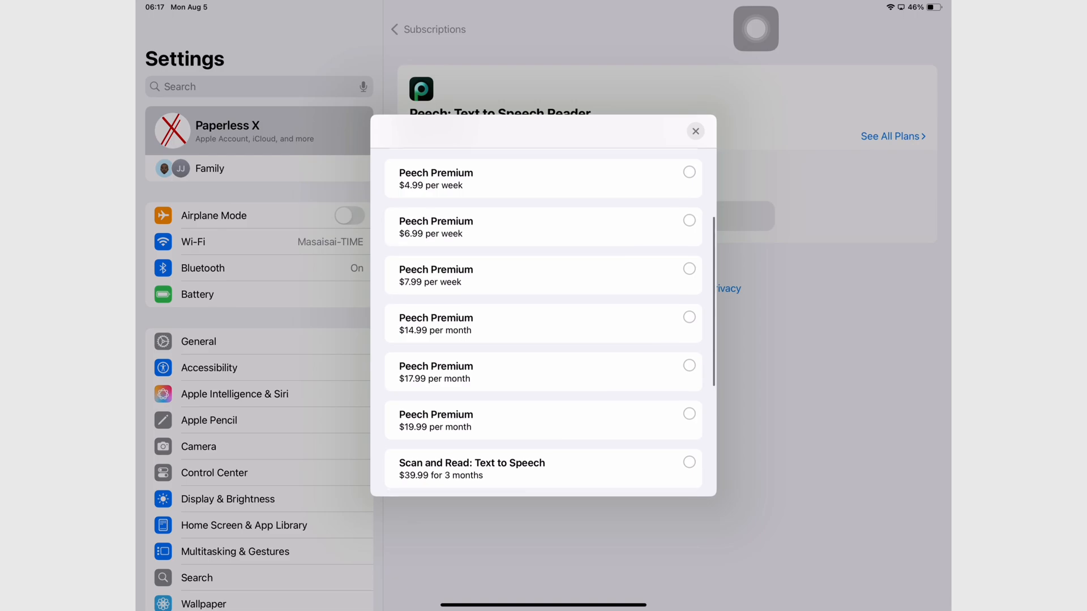
pyautogui.scroll(-1, 544, 322)
pyautogui.scroll(-2, 543, 323)
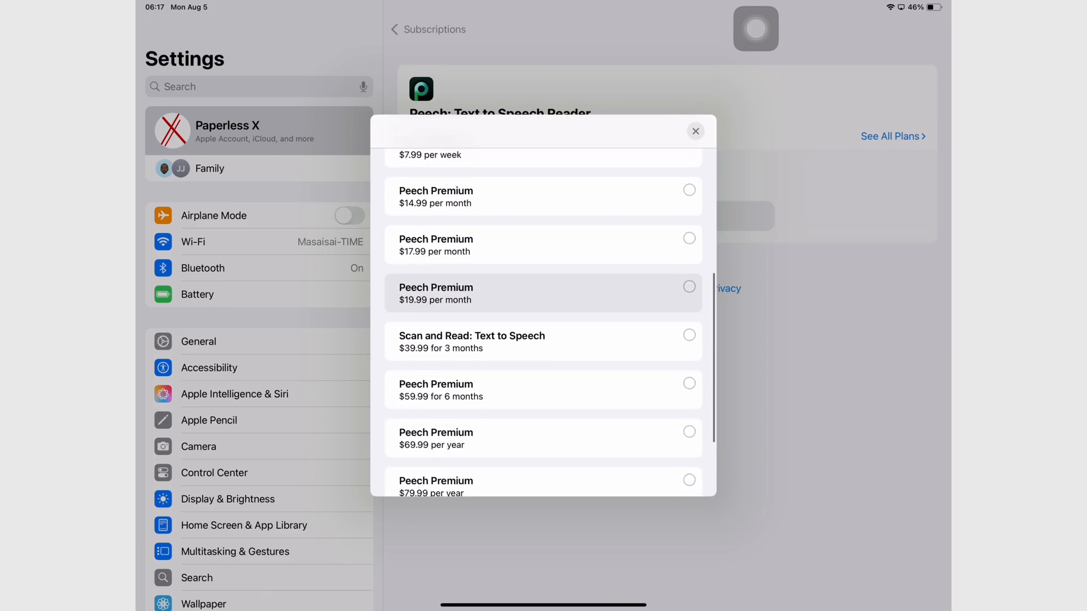
pyautogui.scroll(-3, 544, 323)
pyautogui.scroll(-2, 544, 280)
pyautogui.scroll(-3, 544, 297)
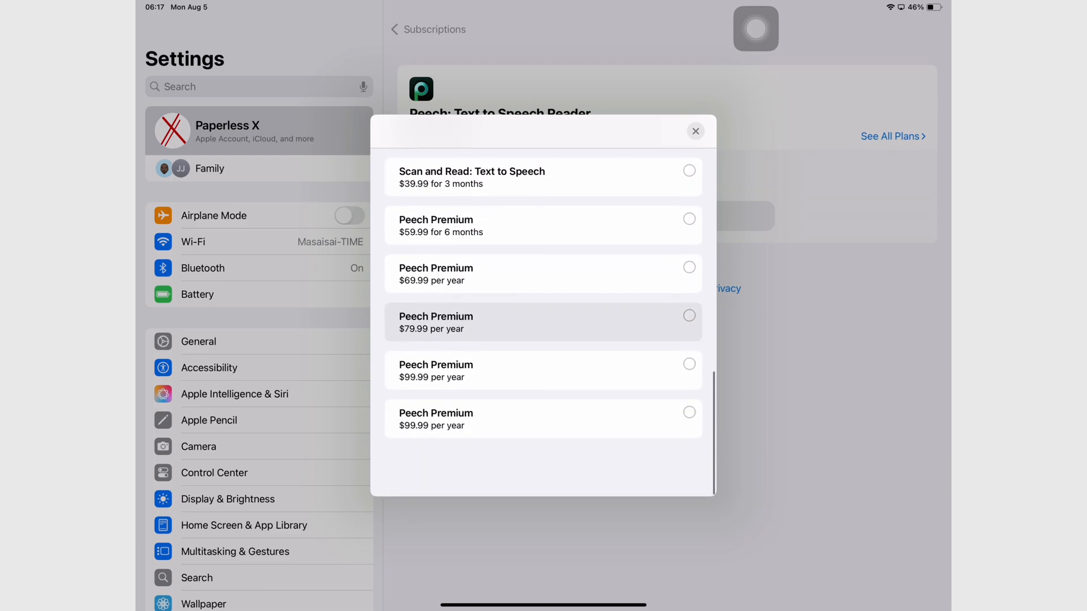
pyautogui.scroll(2, 543, 323)
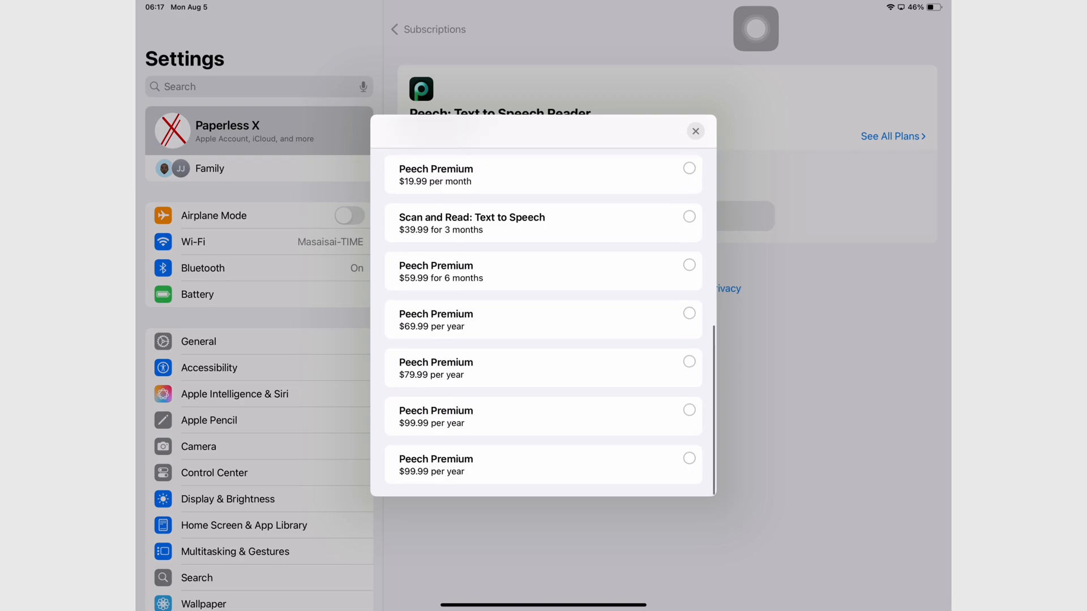
pyautogui.scroll(3, 543, 322)
pyautogui.scroll(2, 543, 322)
pyautogui.scroll(1, 543, 323)
pyautogui.scroll(1, 544, 322)
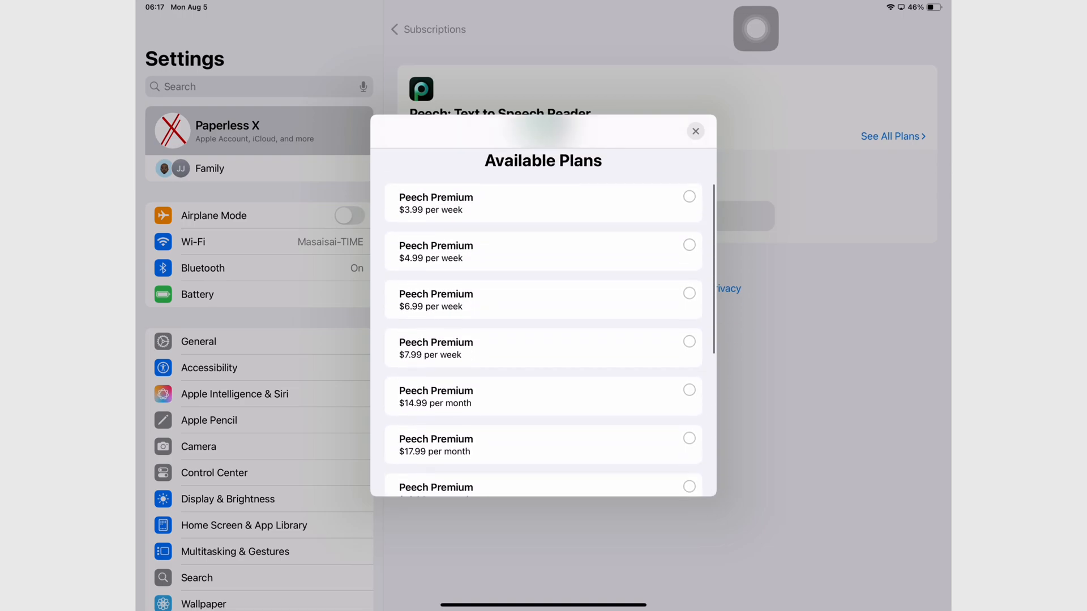
pyautogui.scroll(2, 544, 323)
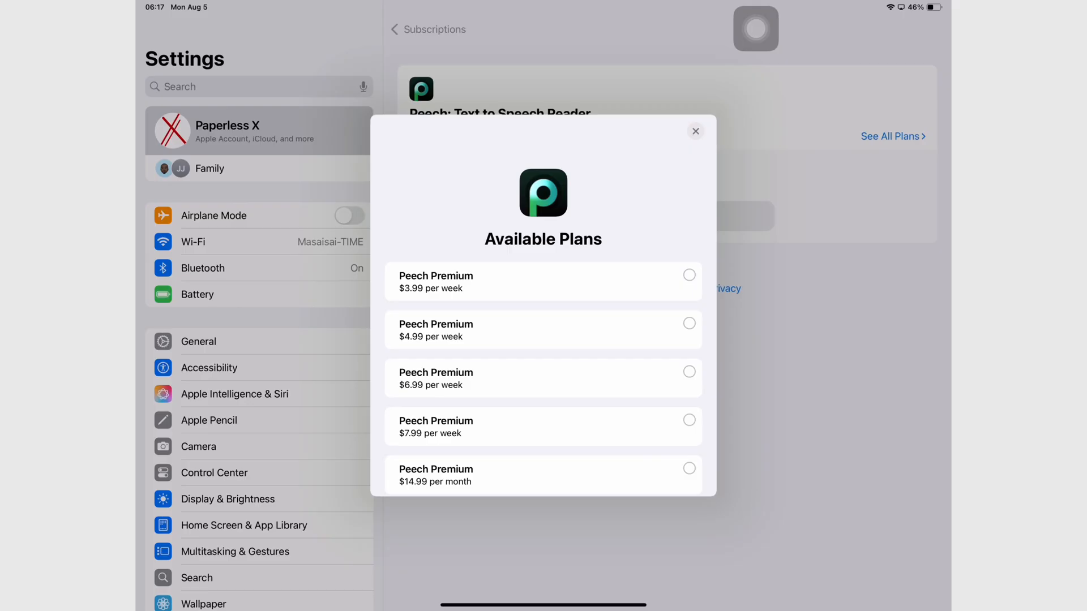
pyautogui.press('Escape')
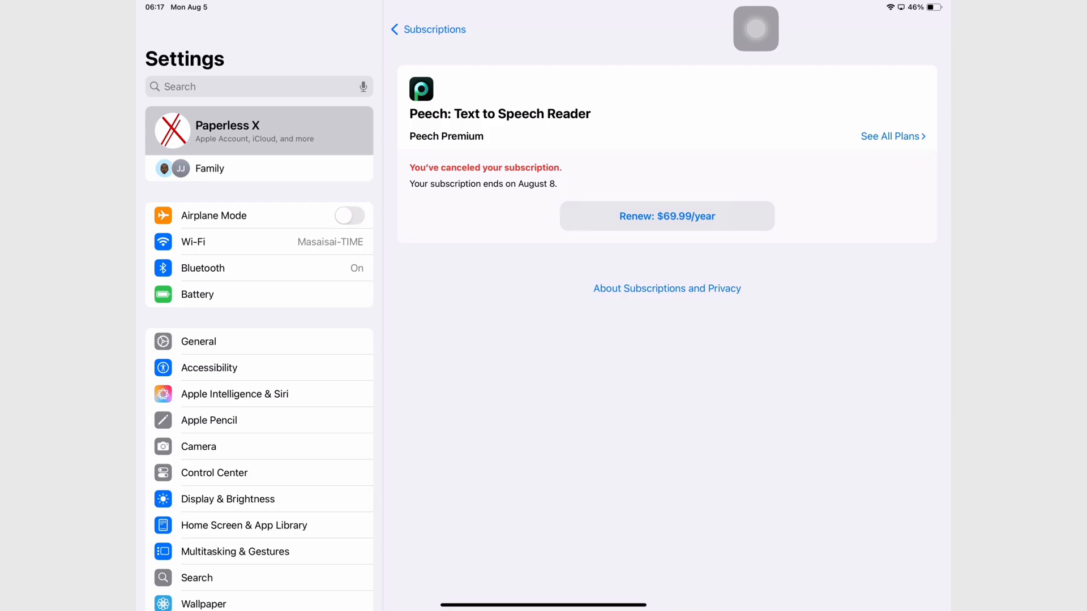
pyautogui.press('Escape')
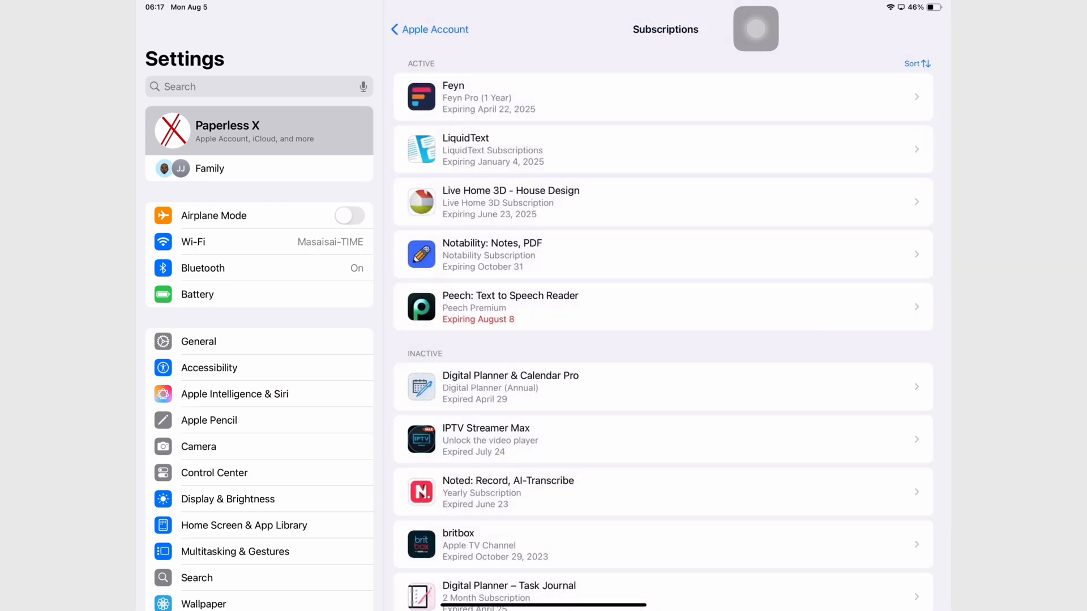
# Leave Settings and open the Paperless Humans Patreon membership page from the course post.
pyautogui.press('super+h')
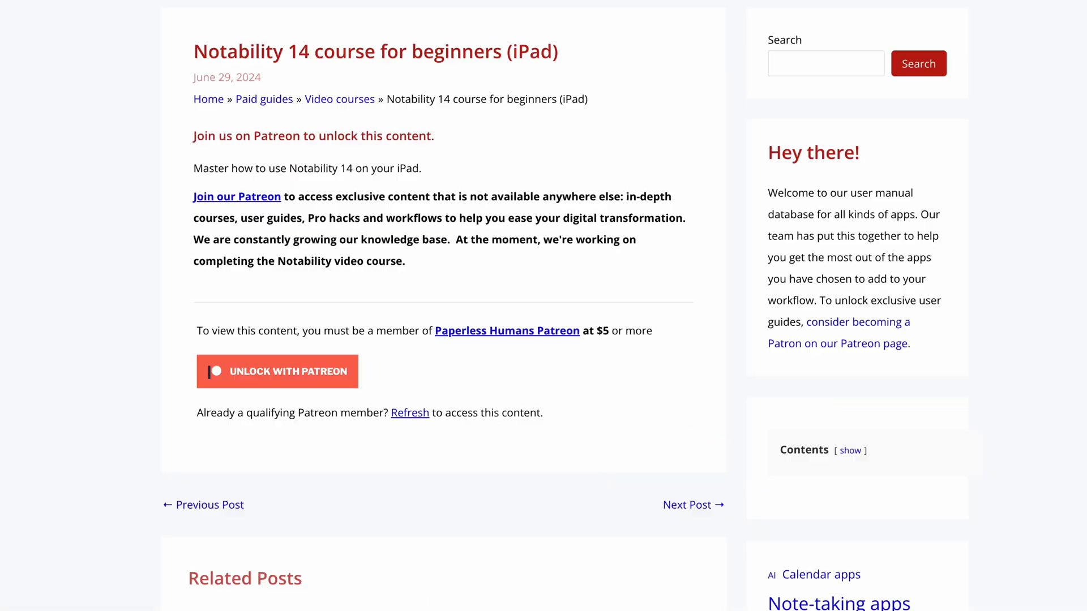
pyautogui.click(302, 382)
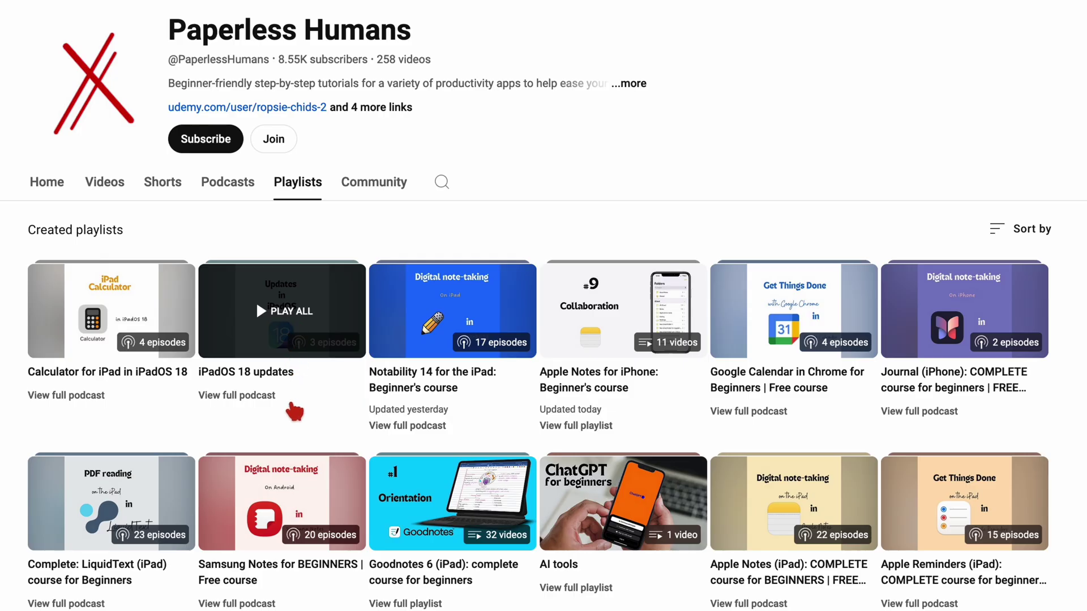
pyautogui.scroll(-2, 292, 408)
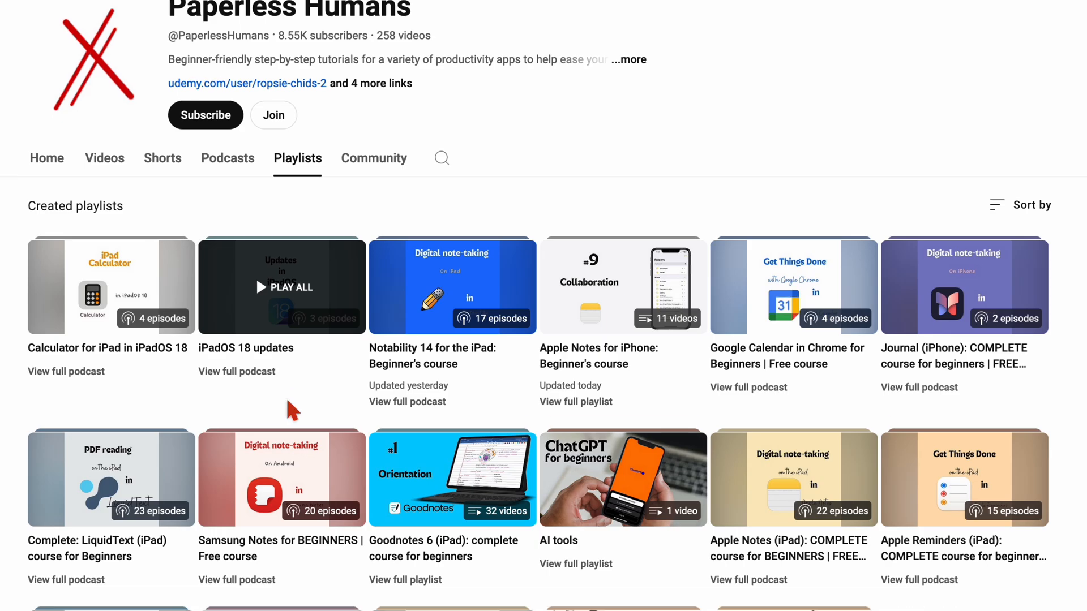
pyautogui.scroll(-2, 292, 410)
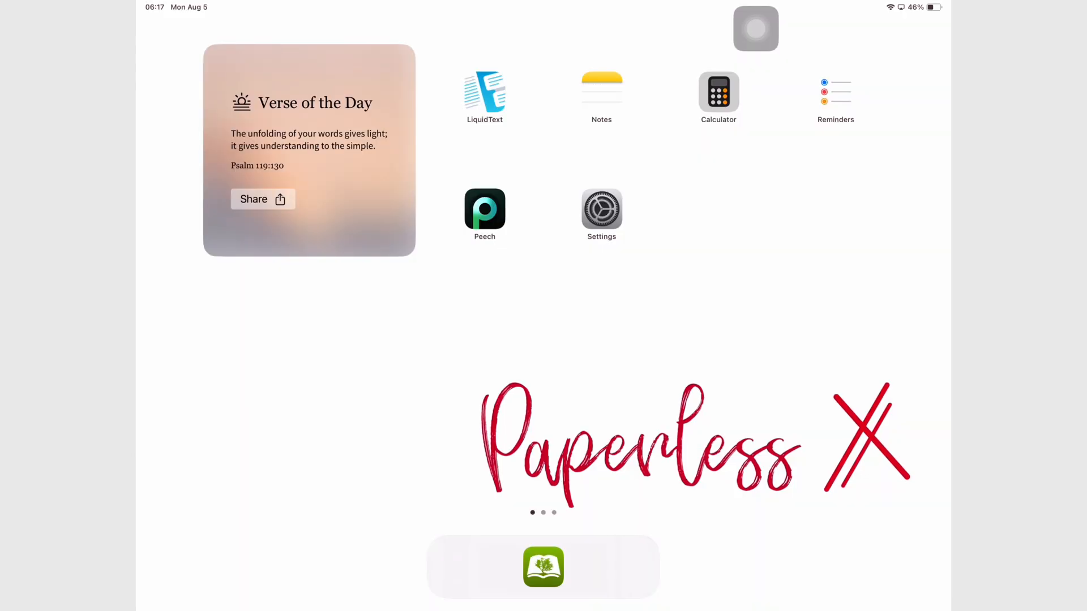
# Launch Peech, save a new plain-text document titled 'Plain text' to the library, and return to the list.
pyautogui.click(484, 209)
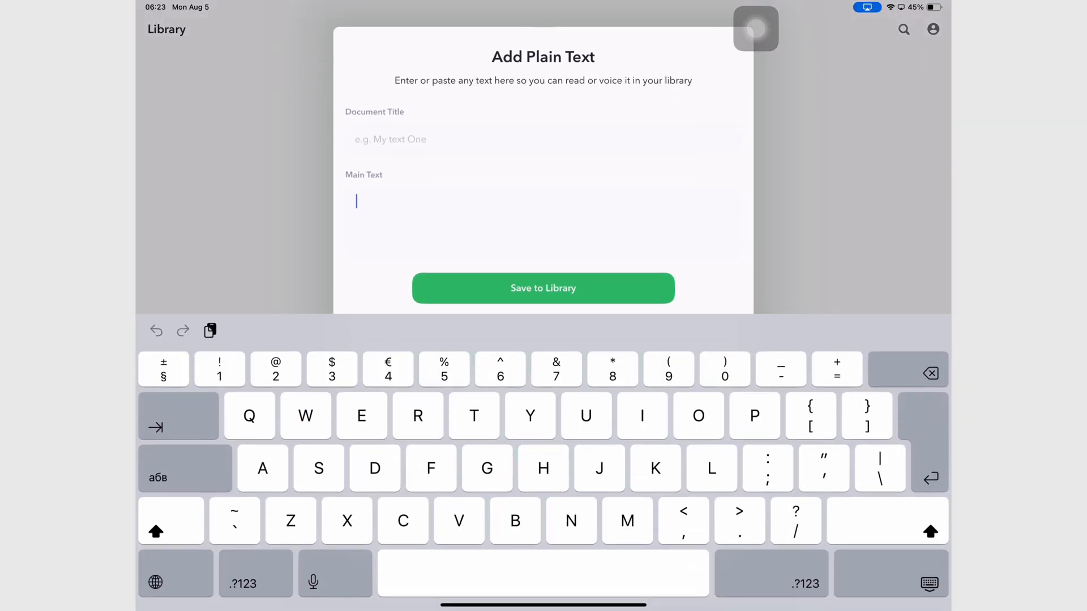
pyautogui.write('Plain textBut, why am I even doing th')
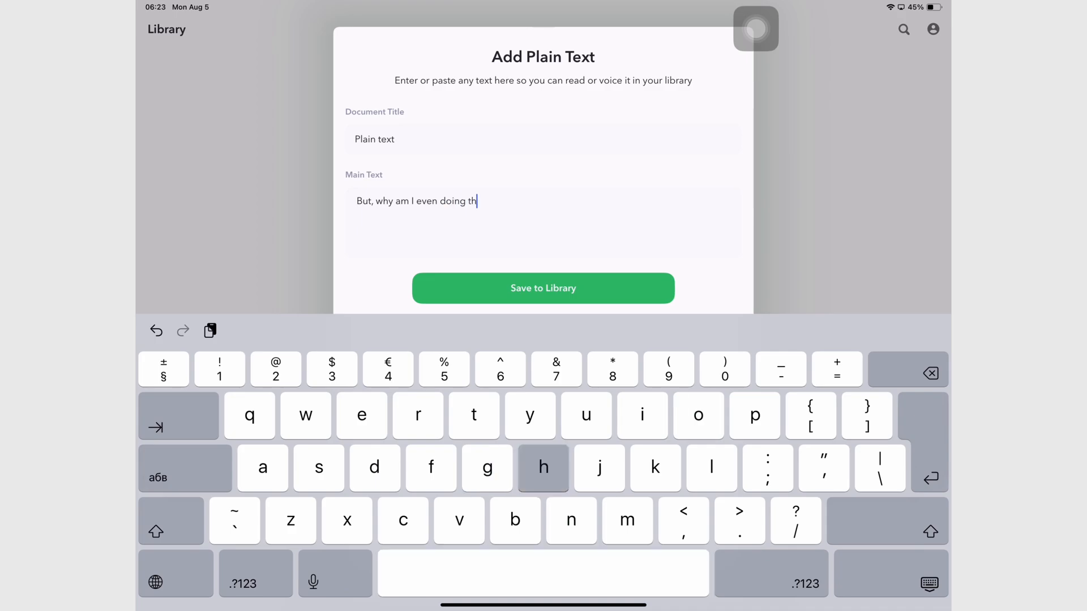
pyautogui.write("is in the first place? I don't actually get the logic")
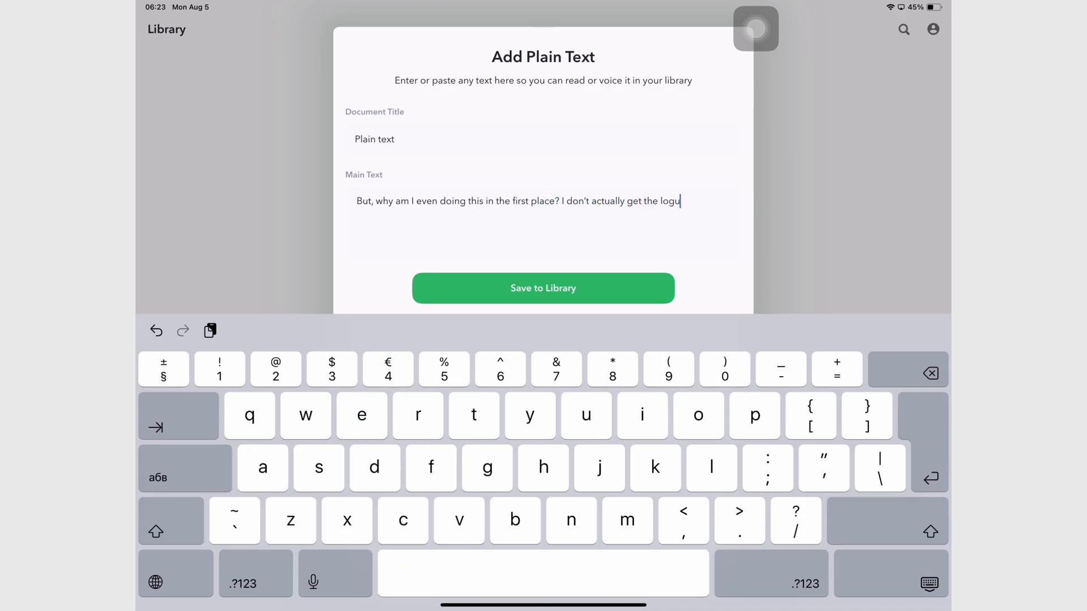
pyautogui.write(' to this. I thought II would be reading')
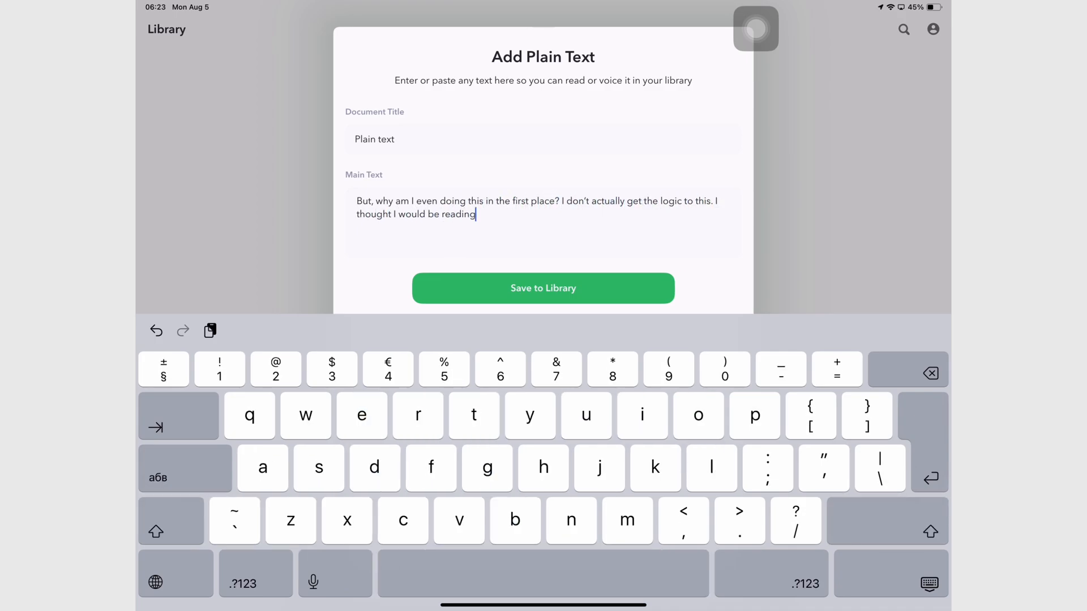
pyautogui.write(" something that I haven't written myself. No?")
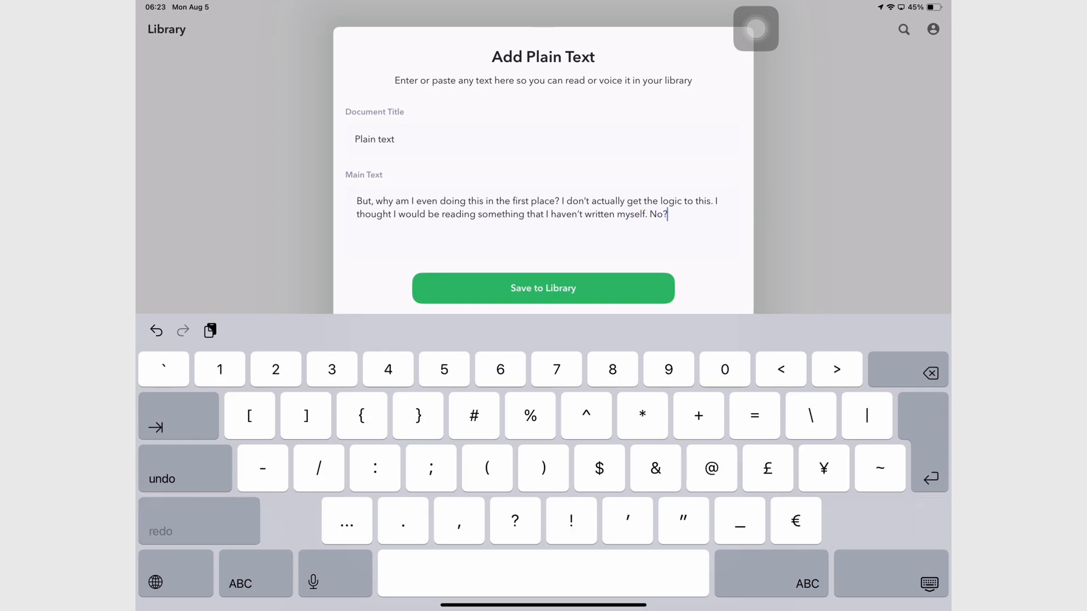
pyautogui.click(543, 288)
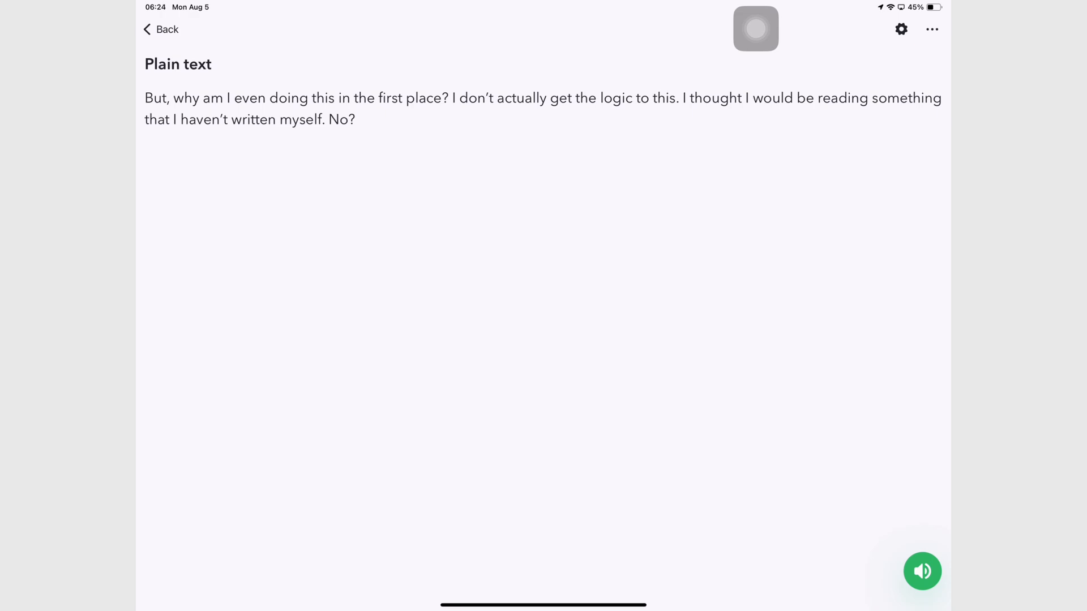
pyautogui.click(162, 29)
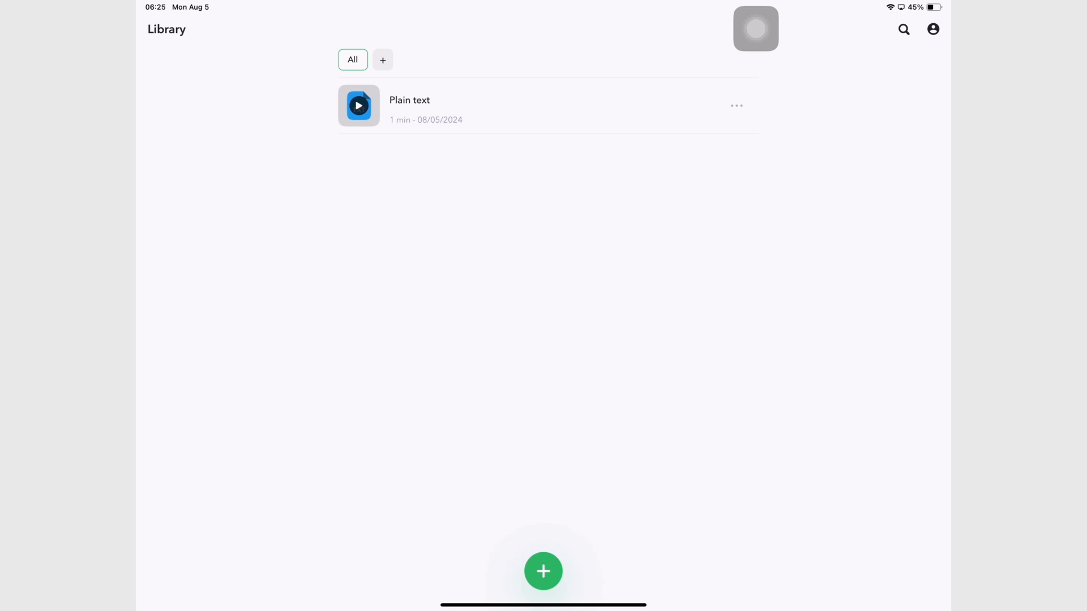
# Import Scanned Document 3 into Peech from the iPad's recent files.
pyautogui.click(543, 571)
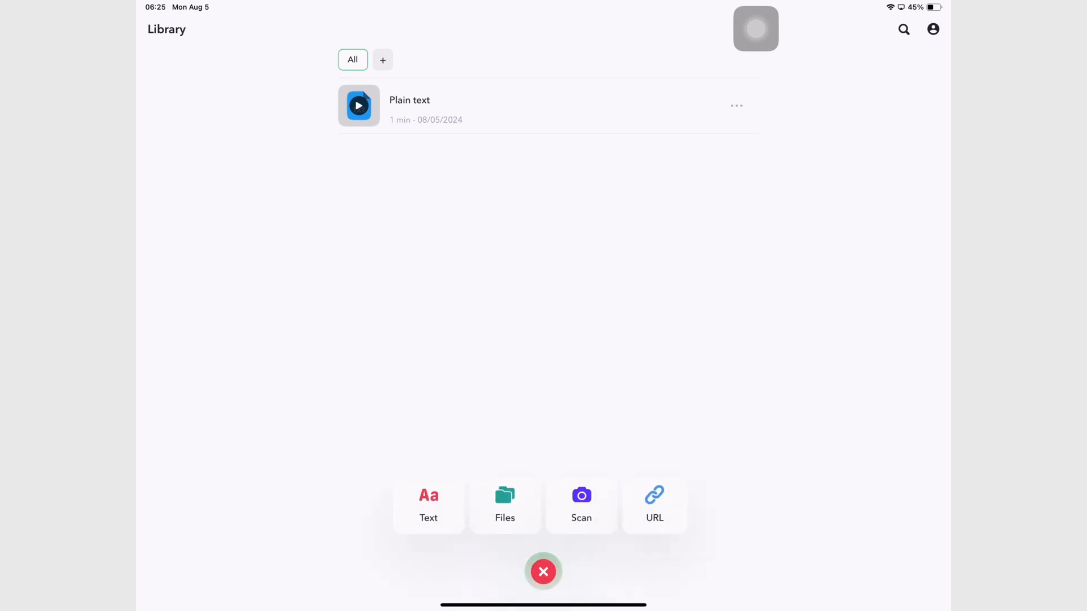
pyautogui.click(504, 505)
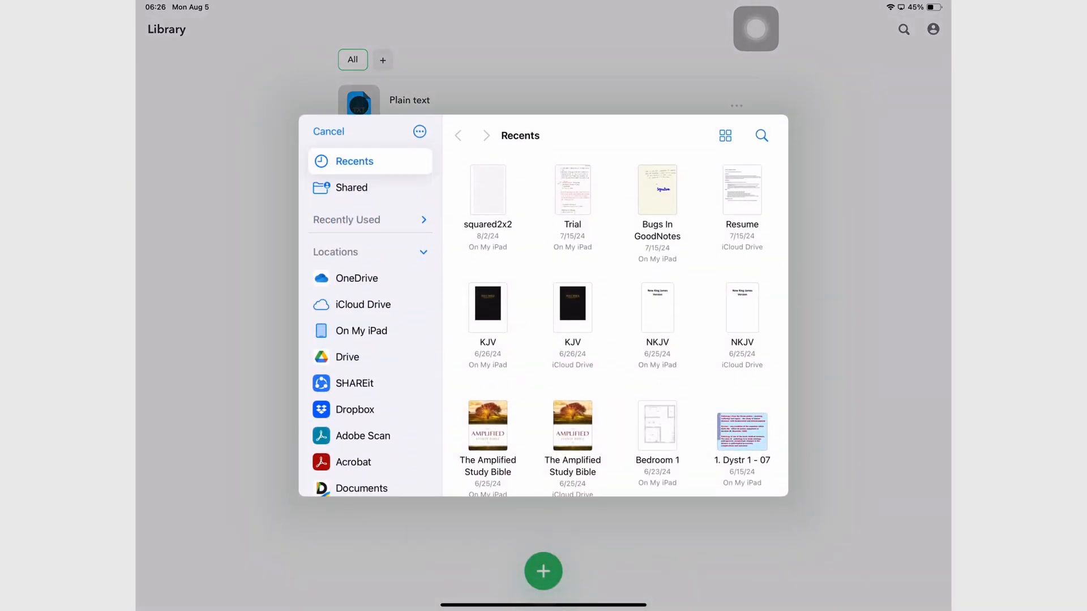
pyautogui.scroll(-5, 615, 326)
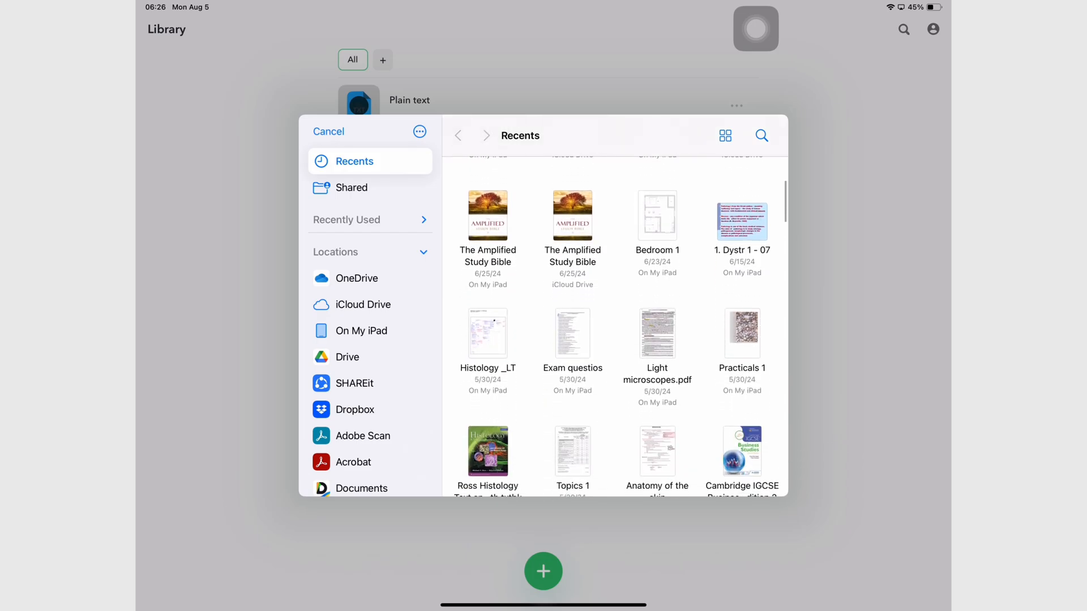
pyautogui.scroll(-10, 614, 327)
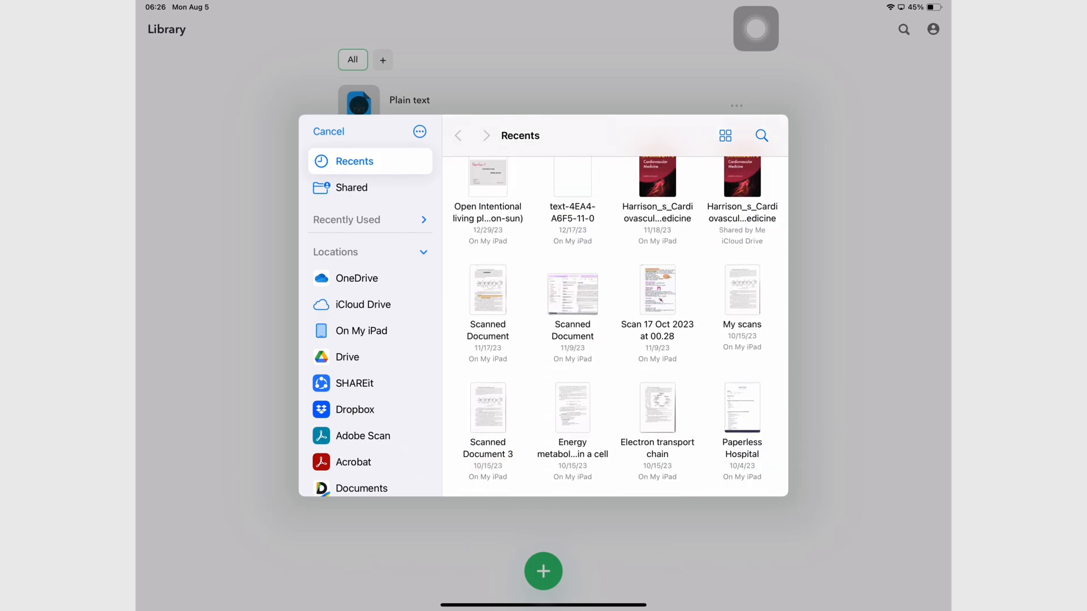
pyautogui.scroll(-1, 614, 326)
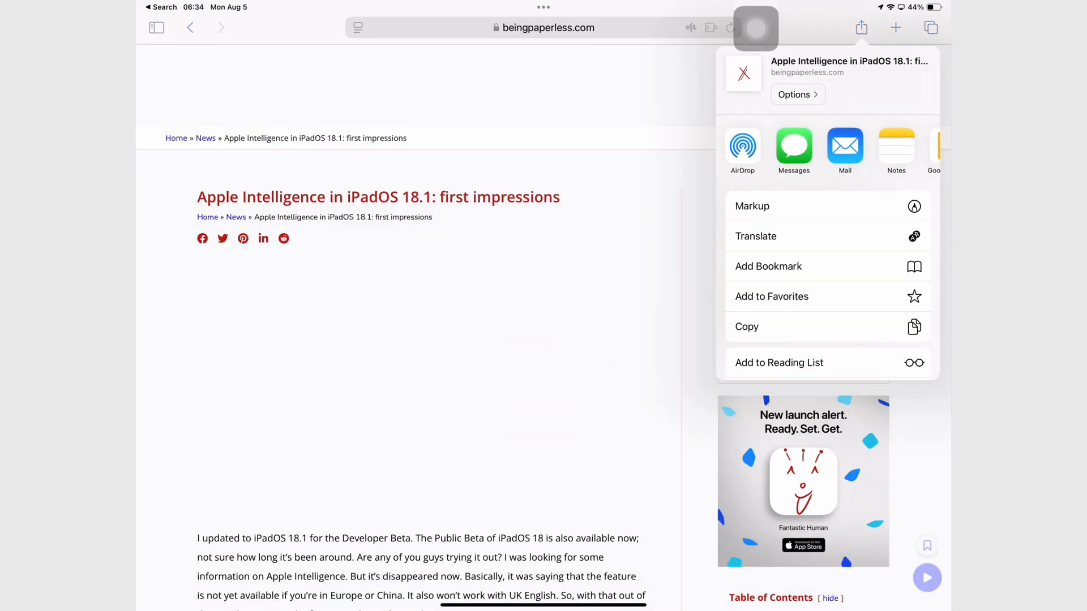
pyautogui.hscroll(10, 828, 149)
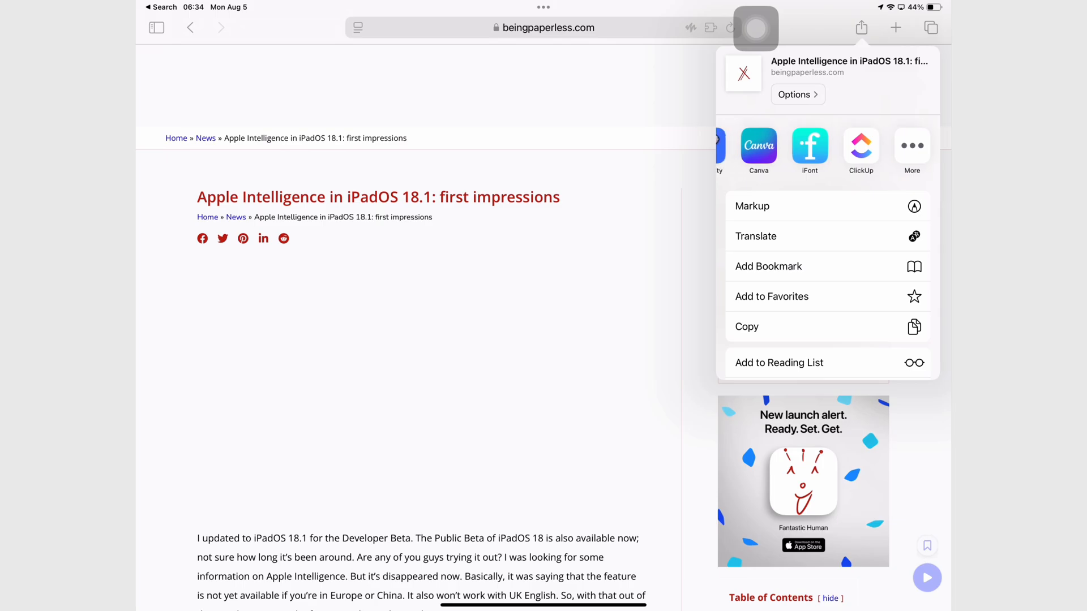
# Save the Apple Intelligence web article into Peech and open it there.
pyautogui.click(720, 146)
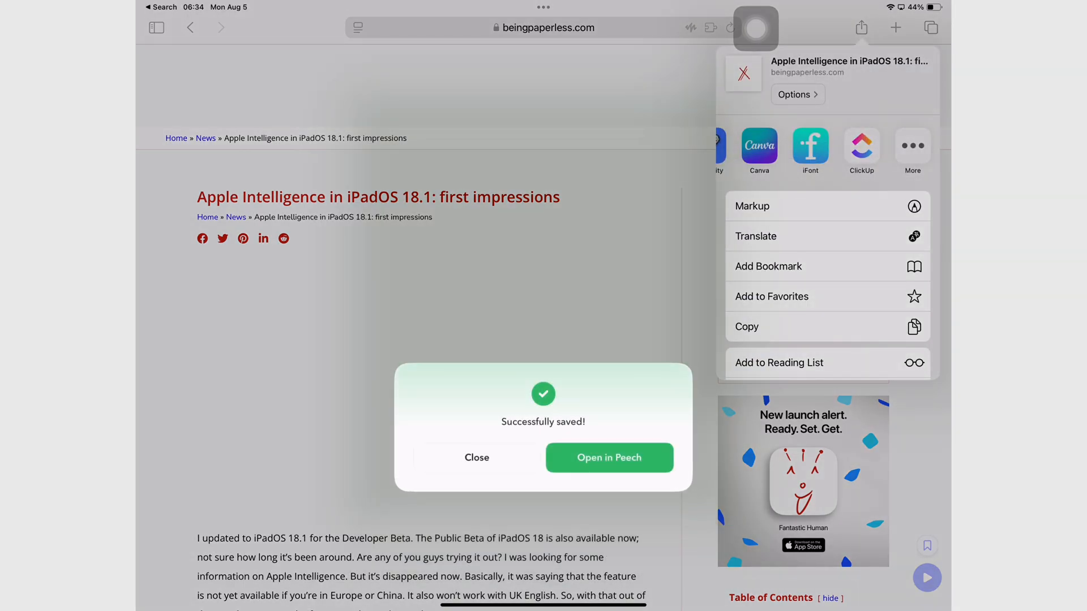
pyautogui.click(609, 458)
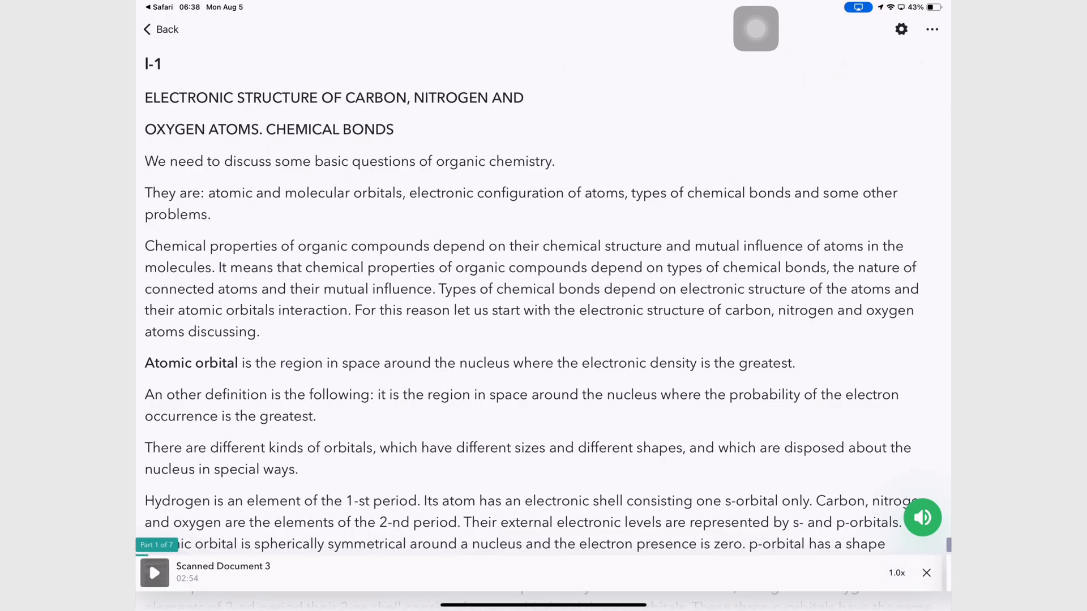
# Play the I-1 document aloud at 1.5x speed with the spoken words highlighted.
pyautogui.click(922, 517)
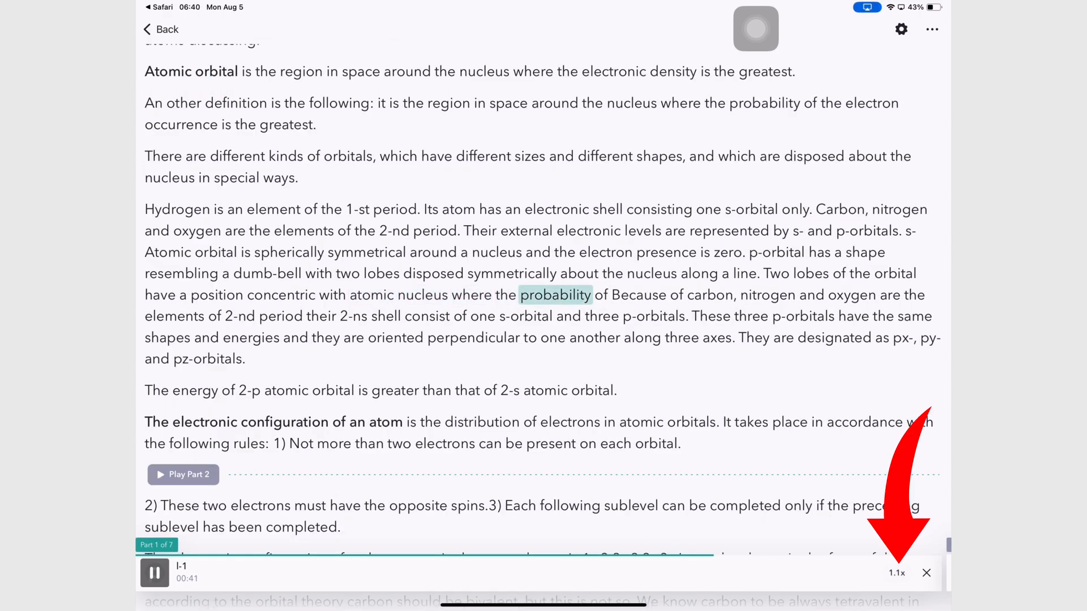
pyautogui.click(896, 572)
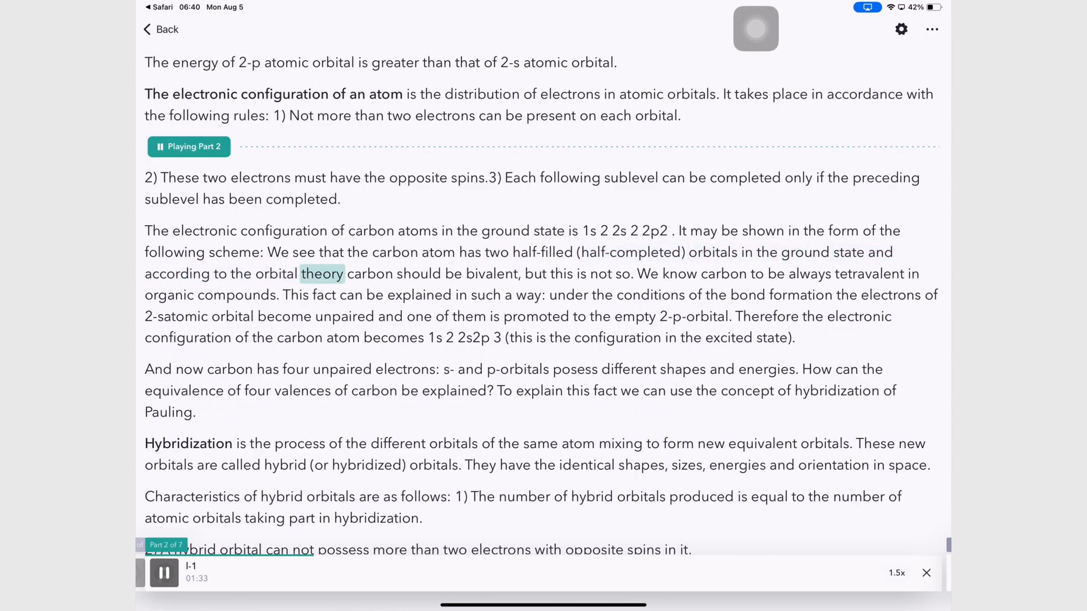
pyautogui.doubleClick(184, 391)
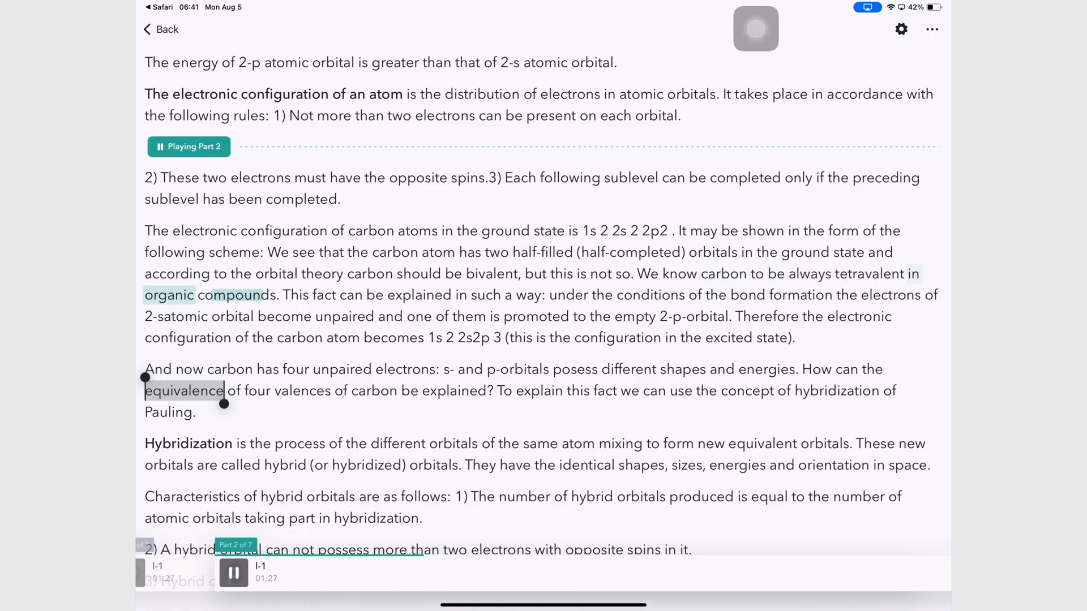
pyautogui.scroll(-15, 544, 322)
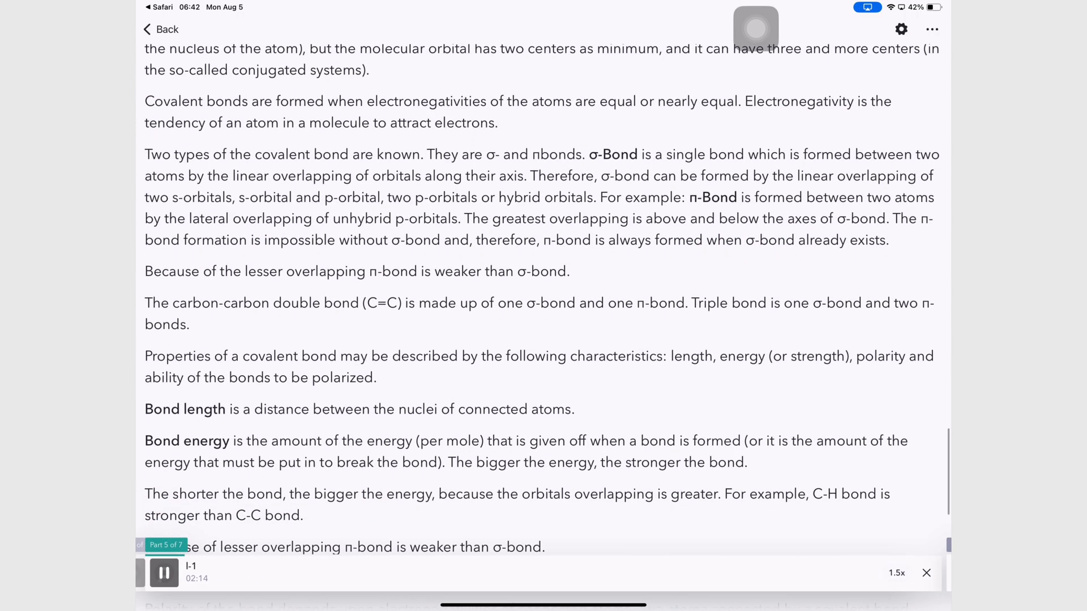
pyautogui.scroll(-3, 543, 323)
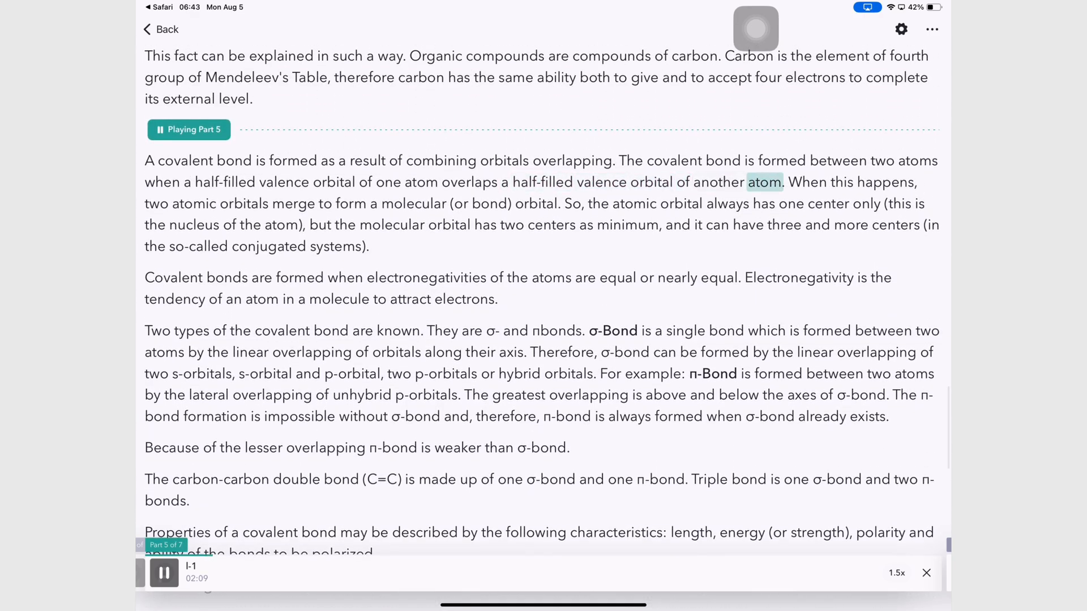
pyautogui.click(931, 28)
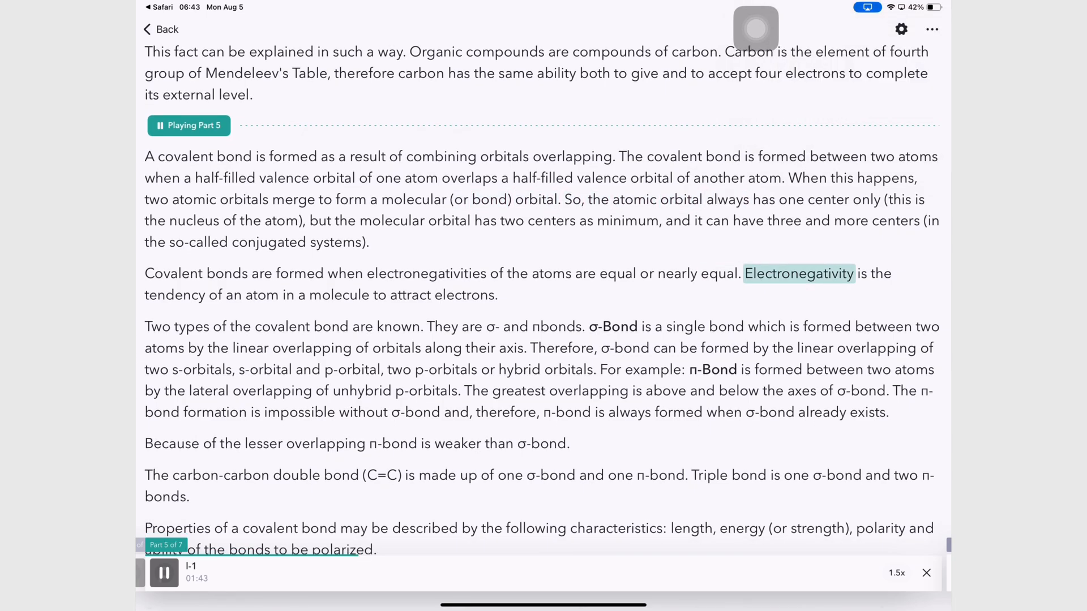
pyautogui.click(900, 28)
# Shrink then enlarge the reading font size with the slider, and return to the Library list.
pyautogui.moveTo(728, 551); pyautogui.dragTo(366, 551)
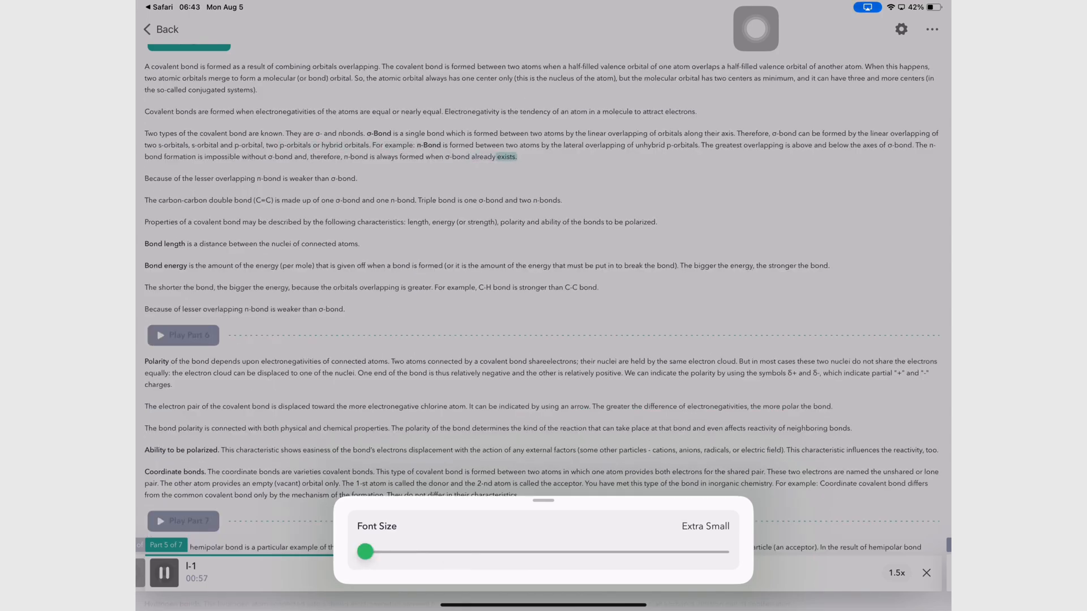
pyautogui.moveTo(366, 551); pyautogui.dragTo(721, 551)
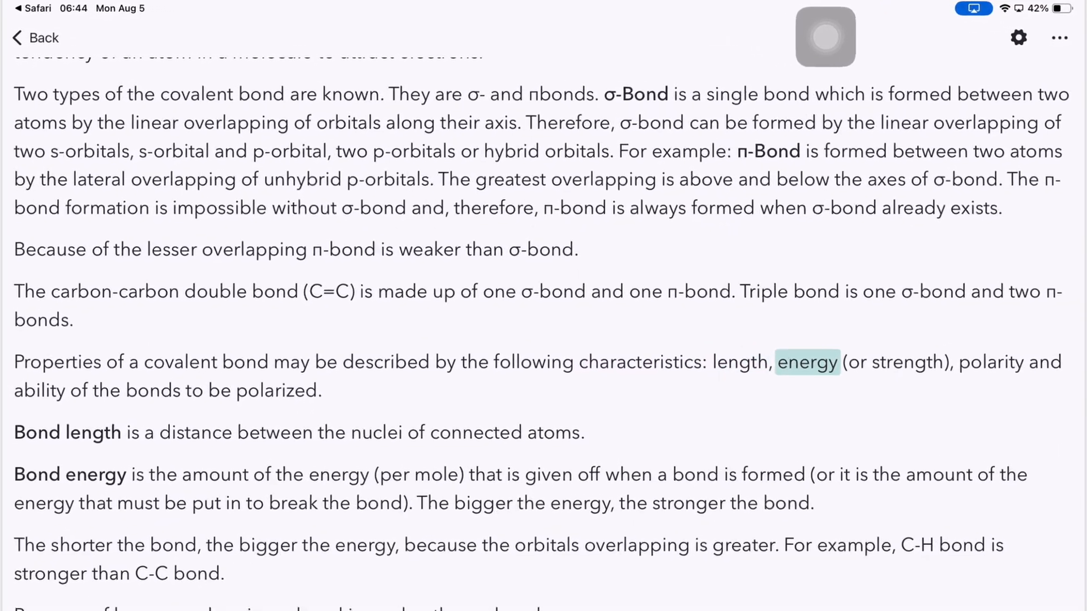
pyautogui.scroll(2, 543, 306)
pyautogui.click(35, 38)
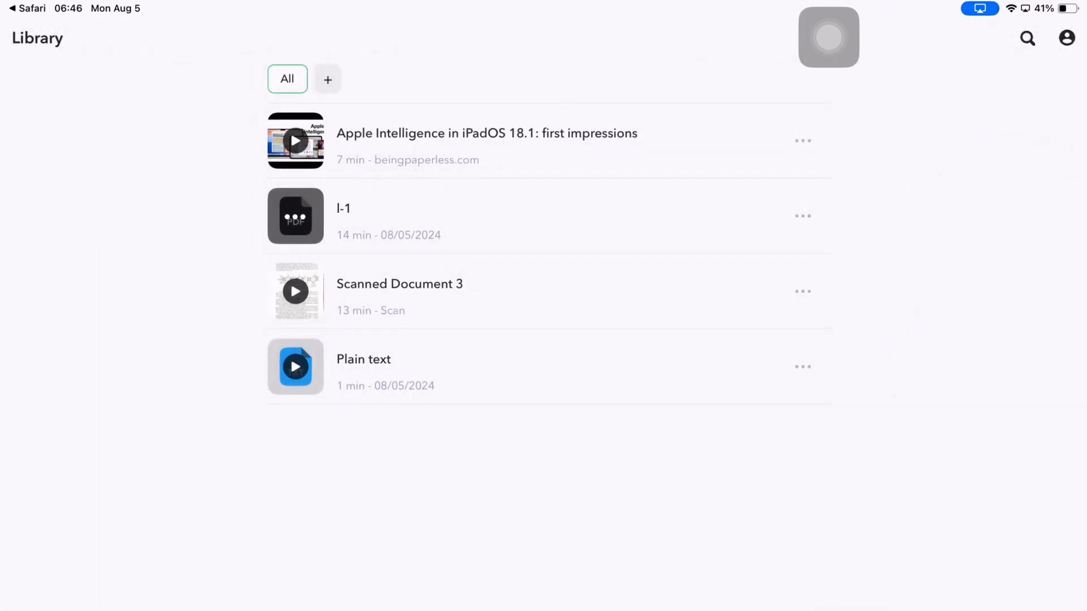
pyautogui.click(1027, 37)
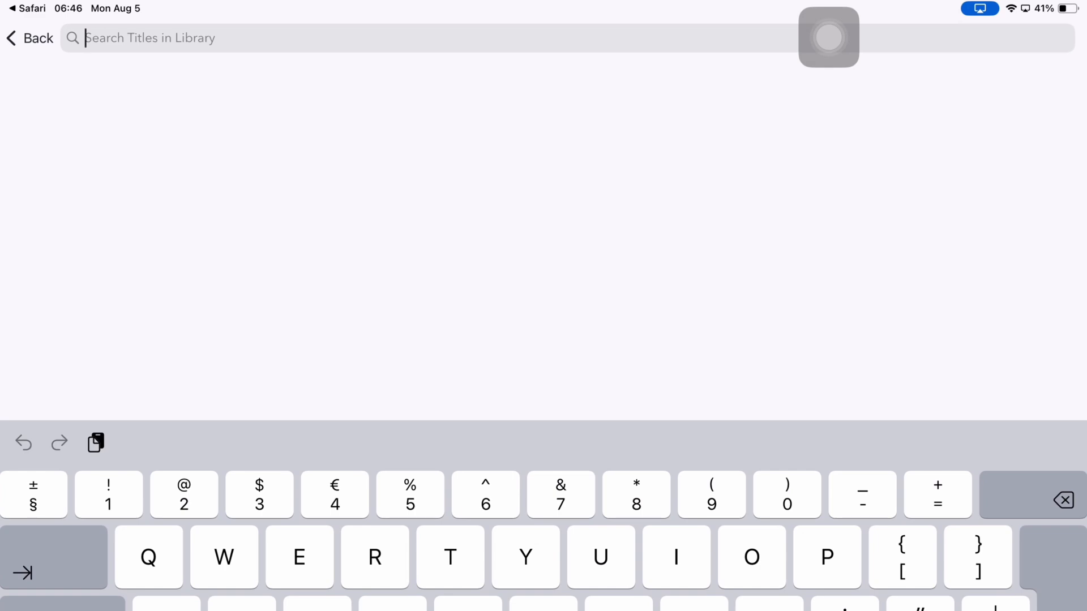
pyautogui.write('Bird')
pyautogui.press('BackSpace')
pyautogui.press('BackSpace')
pyautogui.write('d')
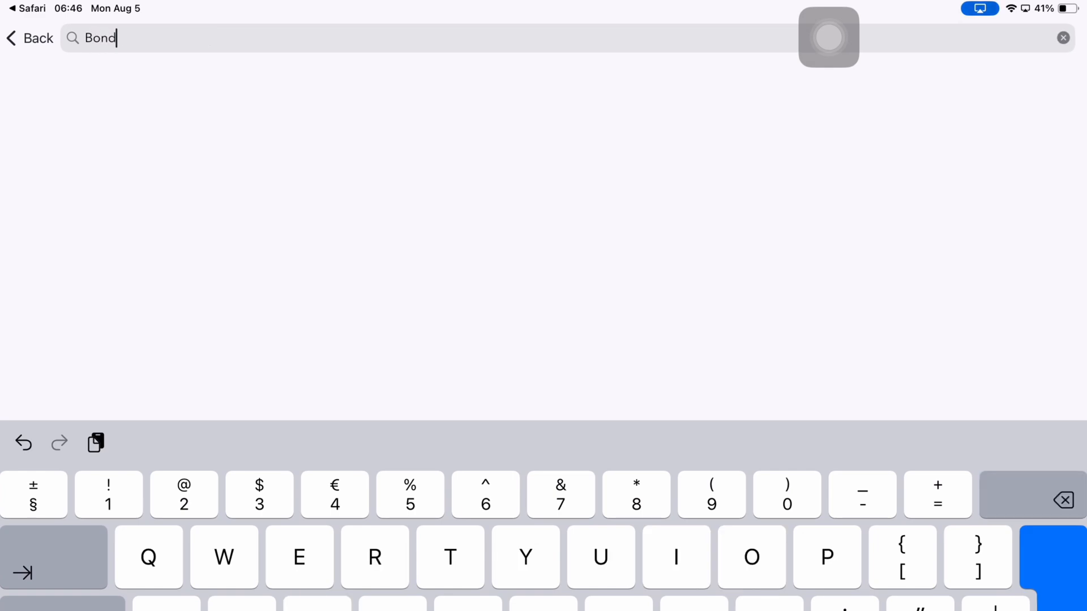
pyautogui.click(1063, 37)
pyautogui.click(30, 37)
pyautogui.click(1067, 37)
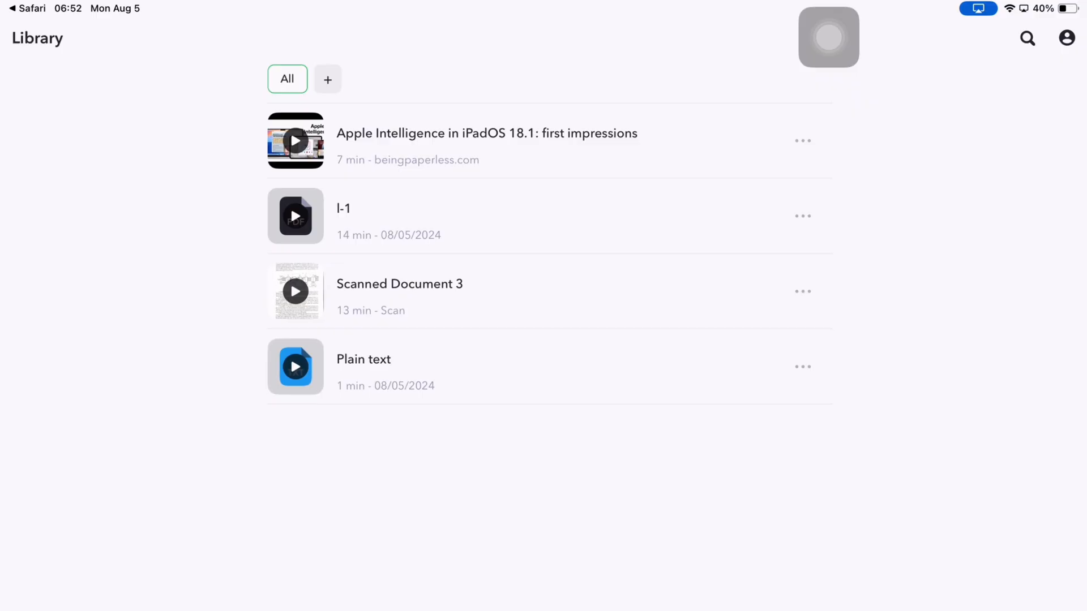
# Create a new tag named Trial and check its empty filter.
pyautogui.click(326, 79)
pyautogui.write('Trial')
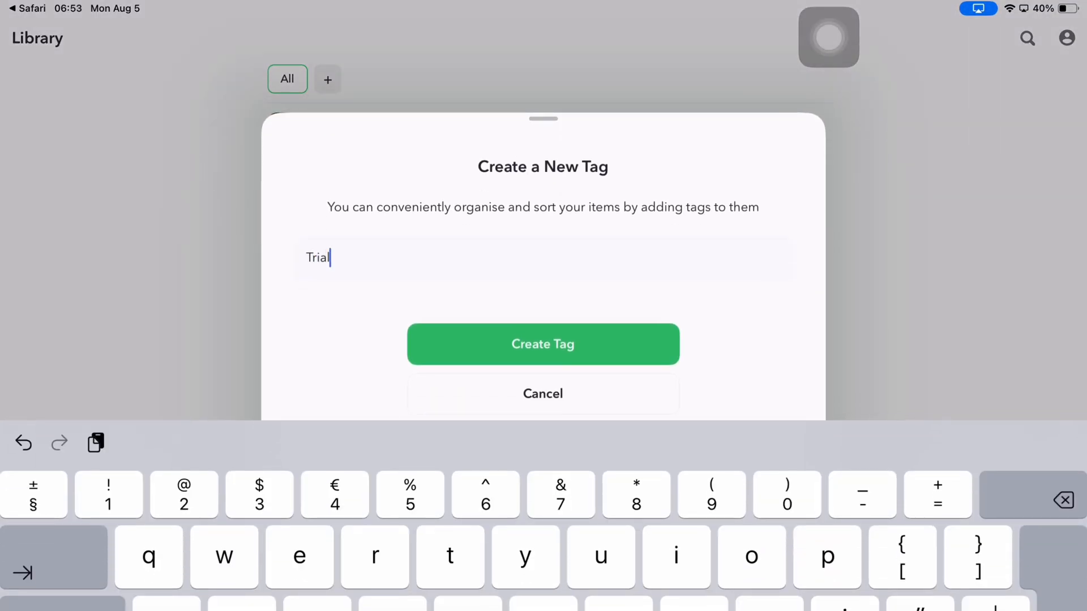
pyautogui.click(544, 343)
pyautogui.click(337, 79)
pyautogui.click(287, 79)
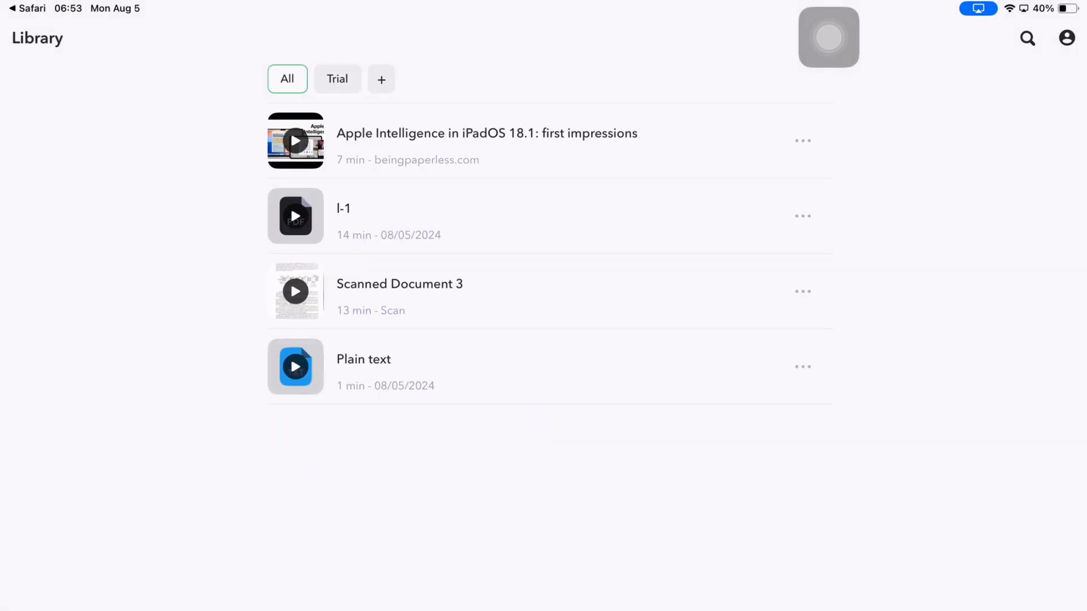
# Tag the Apple Intelligence article with Trial and filter the library to Trial items.
pyautogui.click(803, 139)
pyautogui.click(665, 177)
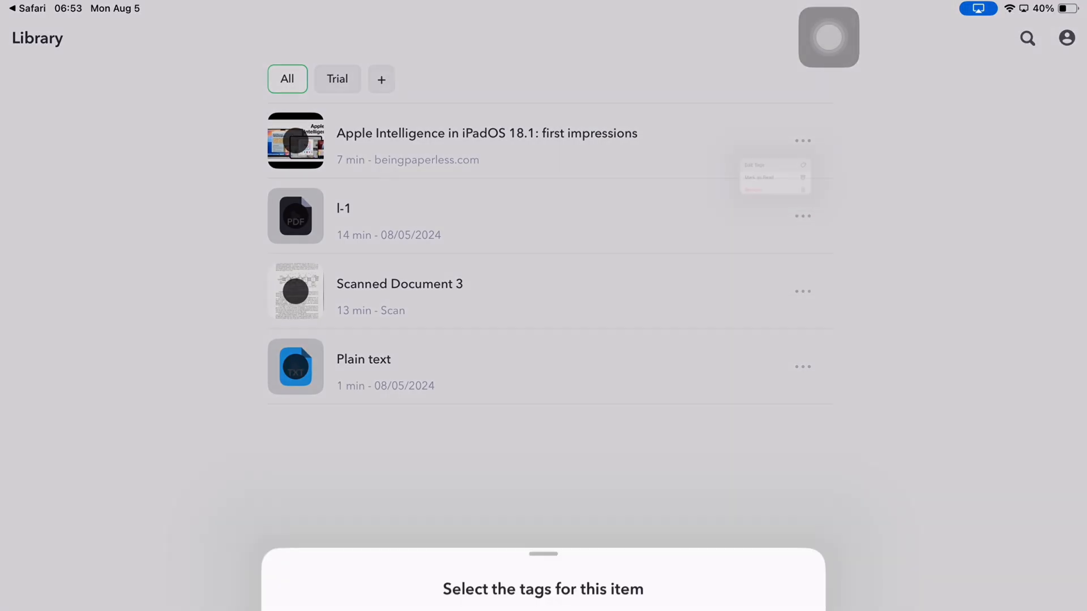
pyautogui.click(544, 476)
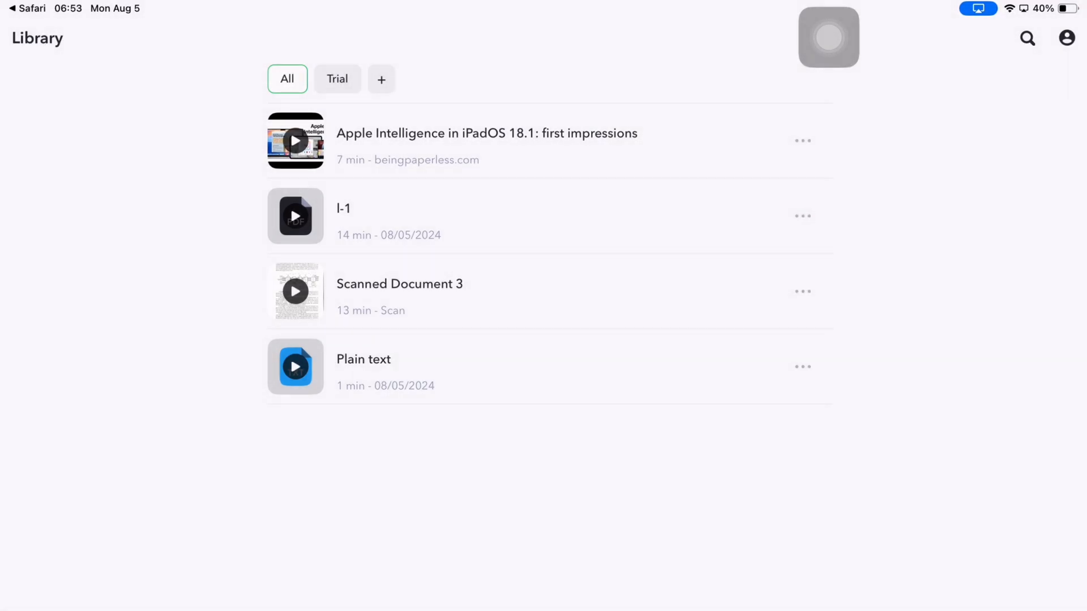
pyautogui.click(337, 79)
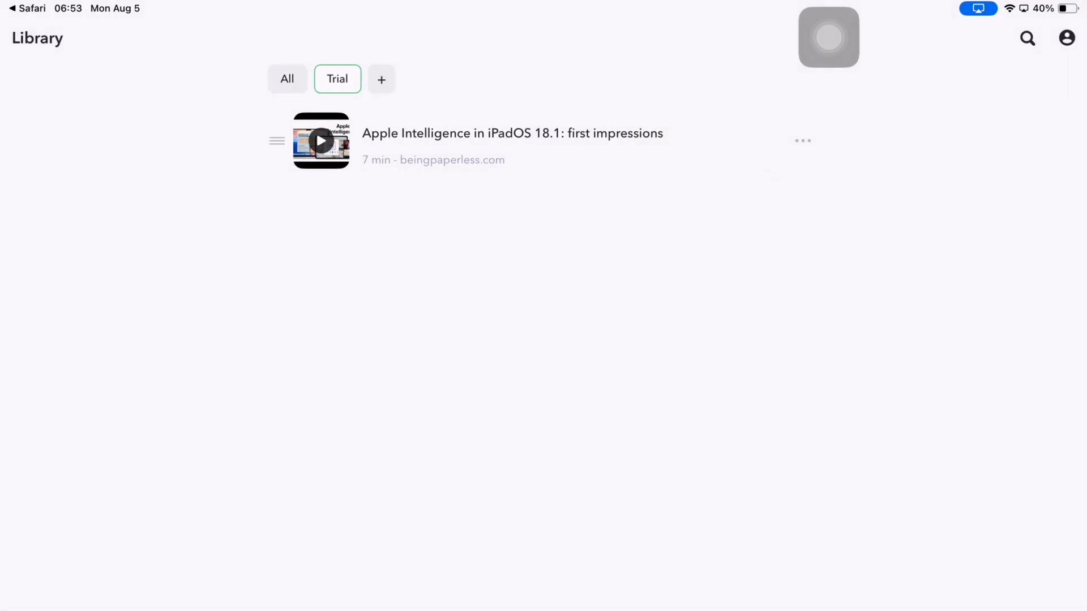
# Create the Demo1, demo6 and demo7 tags in the library.
pyautogui.click(287, 79)
pyautogui.click(381, 78)
pyautogui.write('Demo1')
pyautogui.click(543, 342)
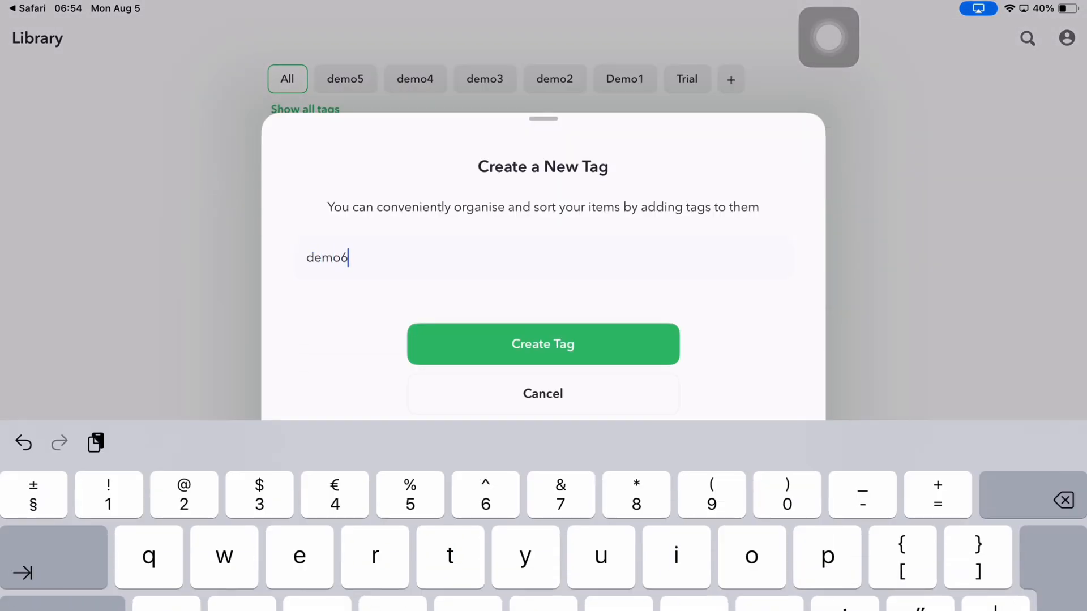
pyautogui.press('Return')
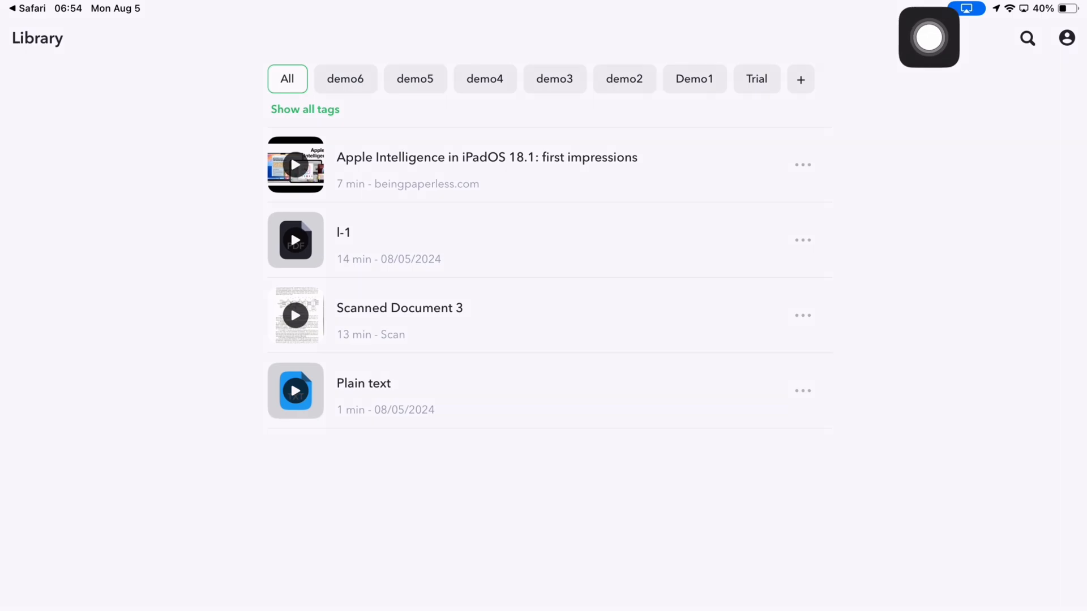
pyautogui.click(799, 79)
pyautogui.write('demo7')
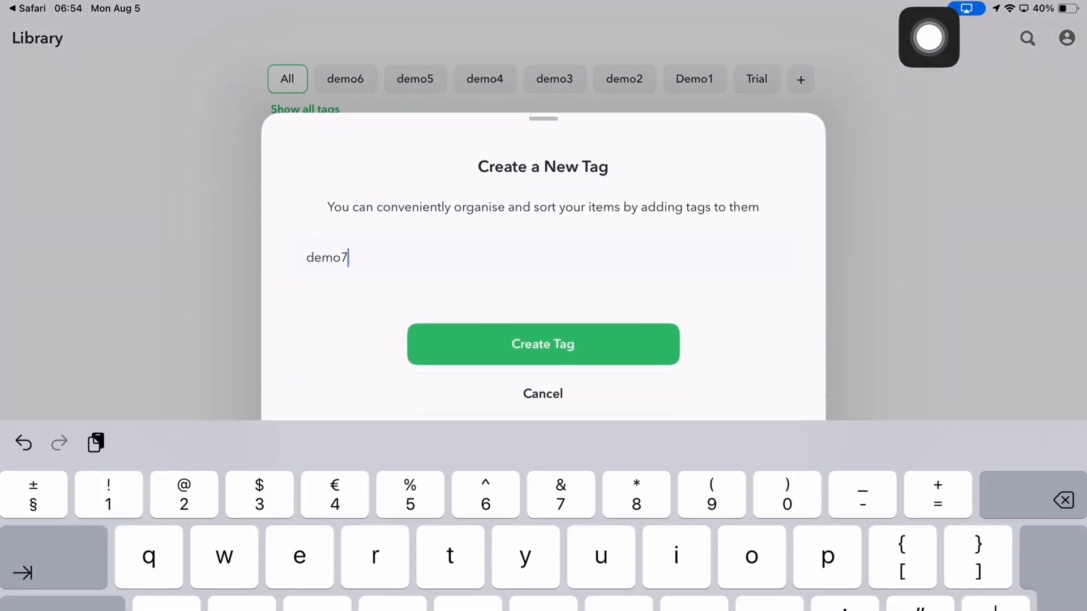
pyautogui.press('Return')
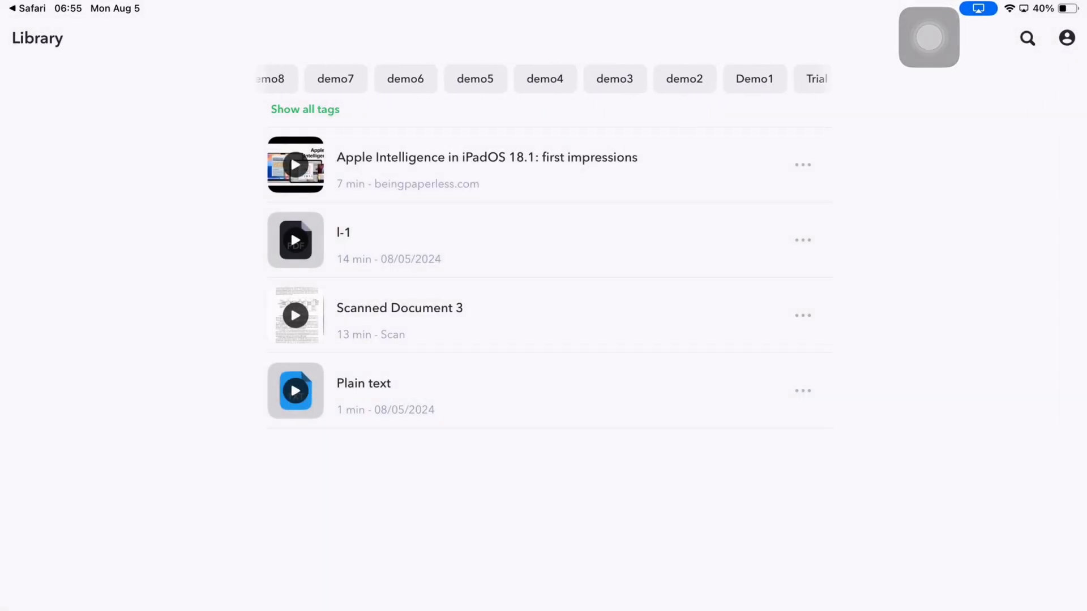
# Browse the demo5, demo4, demo7 and demo8 tag filters, then show all items.
pyautogui.click(548, 78)
pyautogui.click(617, 78)
pyautogui.click(407, 78)
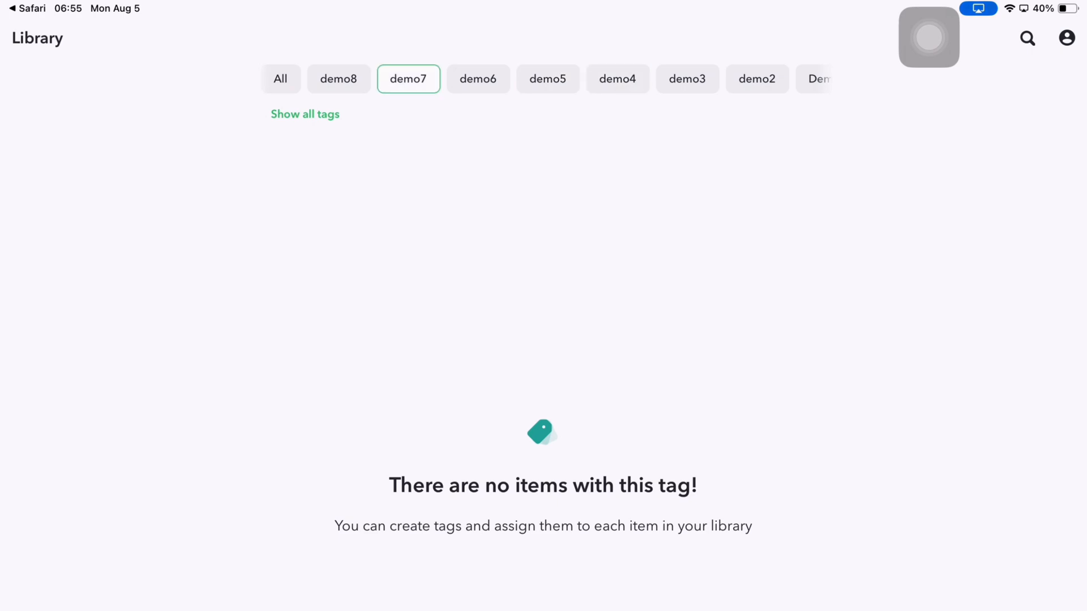
pyautogui.click(338, 78)
pyautogui.click(280, 78)
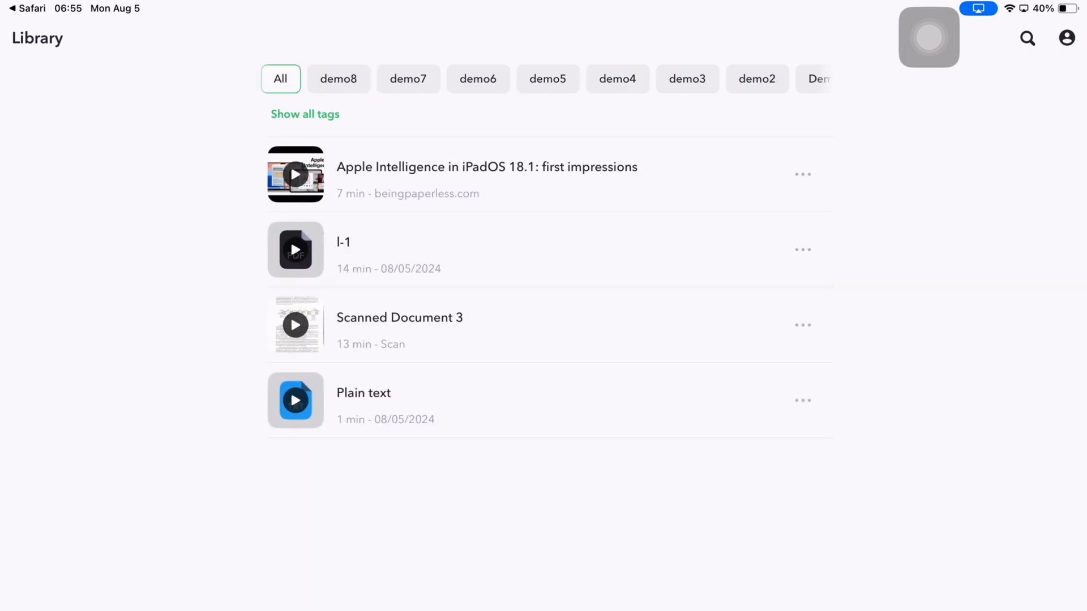
# Tag Scanned Document 3 with demo5 and check the demo5 and Trial filters.
pyautogui.click(802, 325)
pyautogui.click(667, 359)
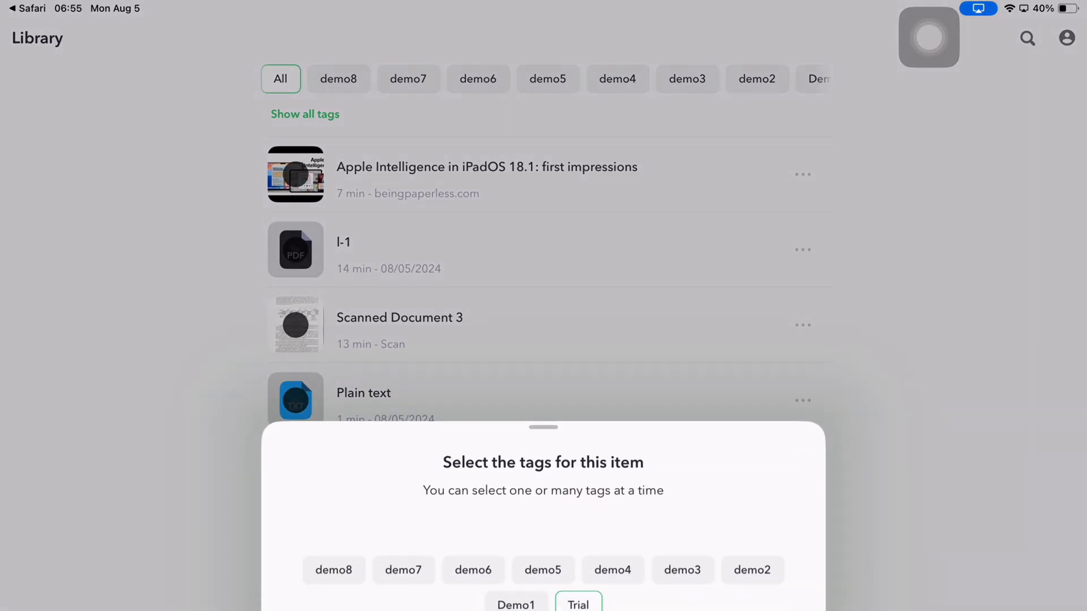
pyautogui.click(542, 570)
pyautogui.moveTo(543, 428); pyautogui.dragTo(543, 607)
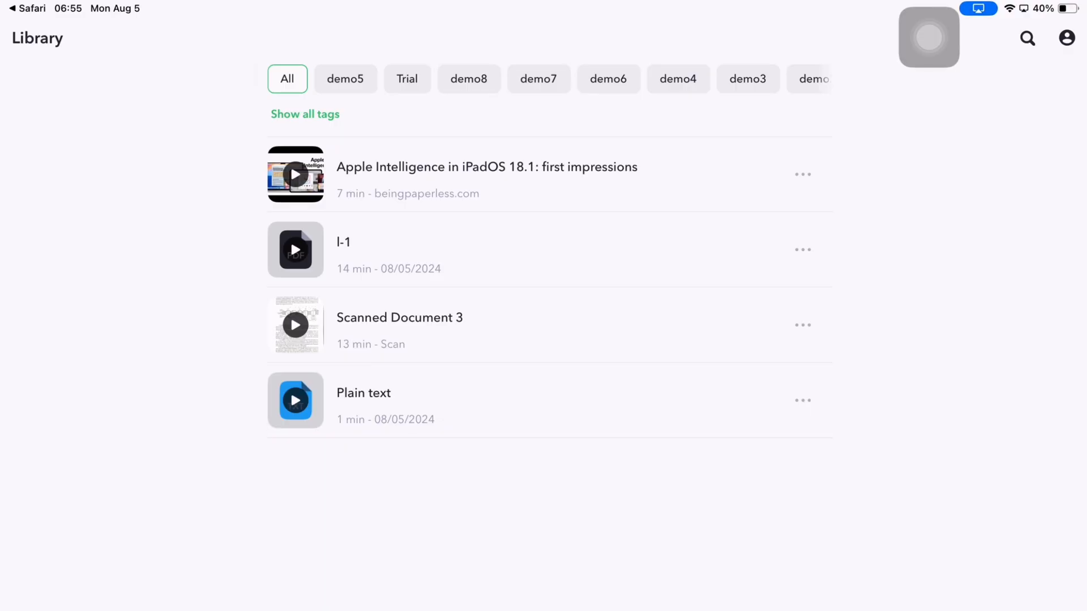
pyautogui.click(345, 78)
pyautogui.click(406, 78)
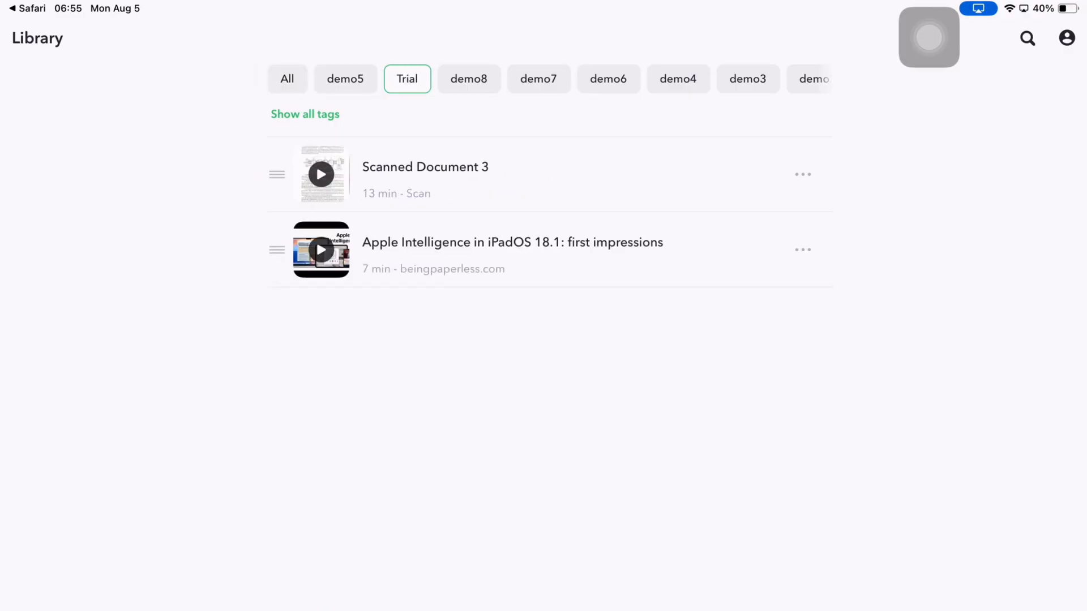
pyautogui.hscroll(3, 543, 78)
# Delete the demo8 and demo7 tags, briefly open Scanned Document 3, and return to the library.
pyautogui.click(333, 78)
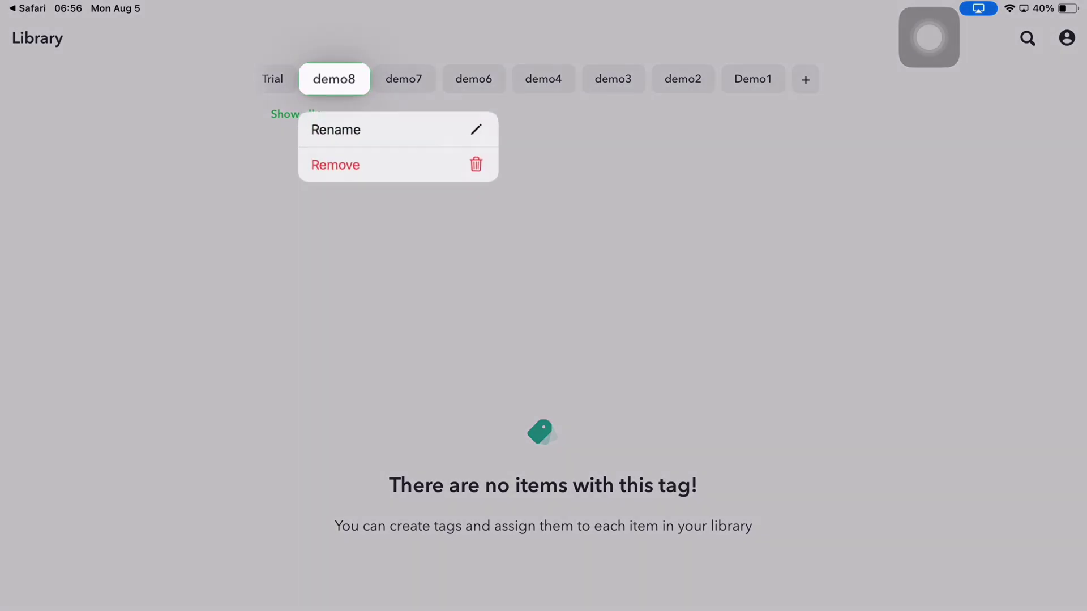
pyautogui.click(333, 162)
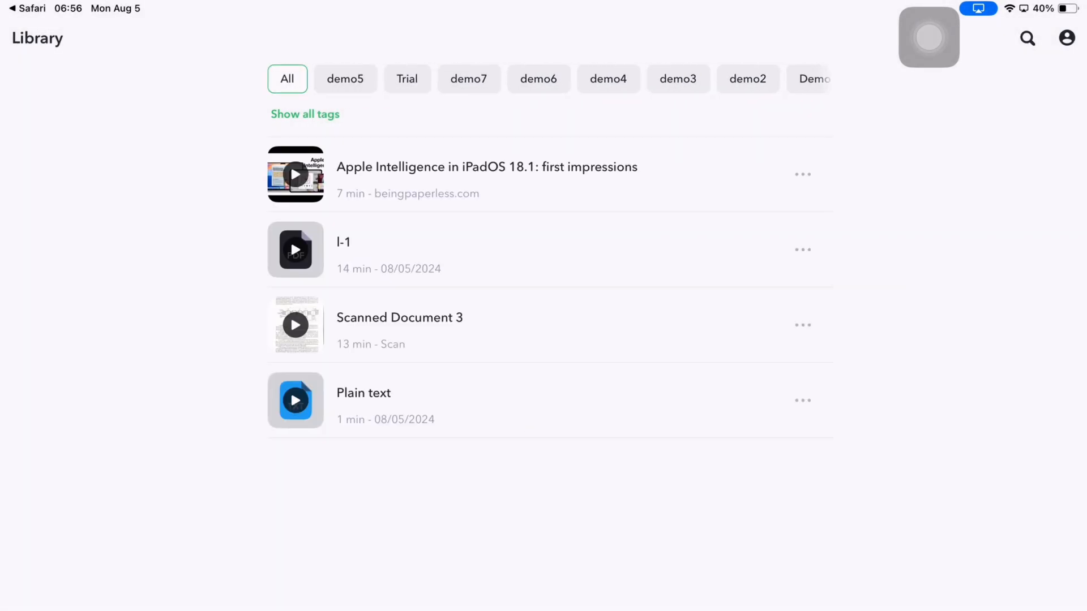
pyautogui.click(468, 78)
pyautogui.click(468, 165)
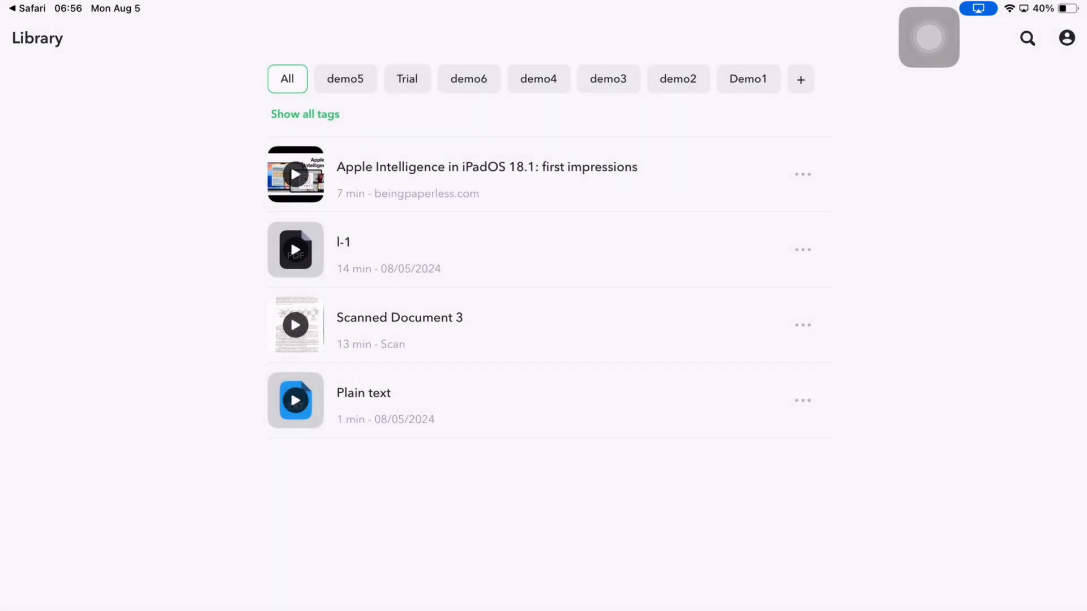
pyautogui.click(802, 251)
pyautogui.click(399, 318)
pyautogui.click(30, 38)
# Remove Scanned Document 3 from the library and confirm the deletion.
pyautogui.click(803, 325)
pyautogui.click(654, 429)
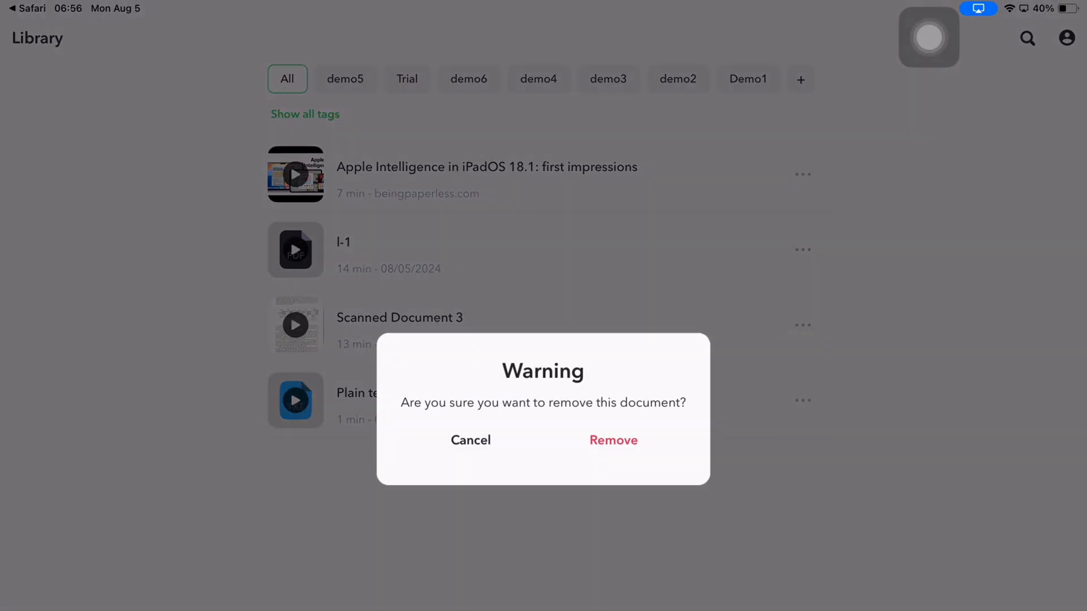
pyautogui.click(613, 439)
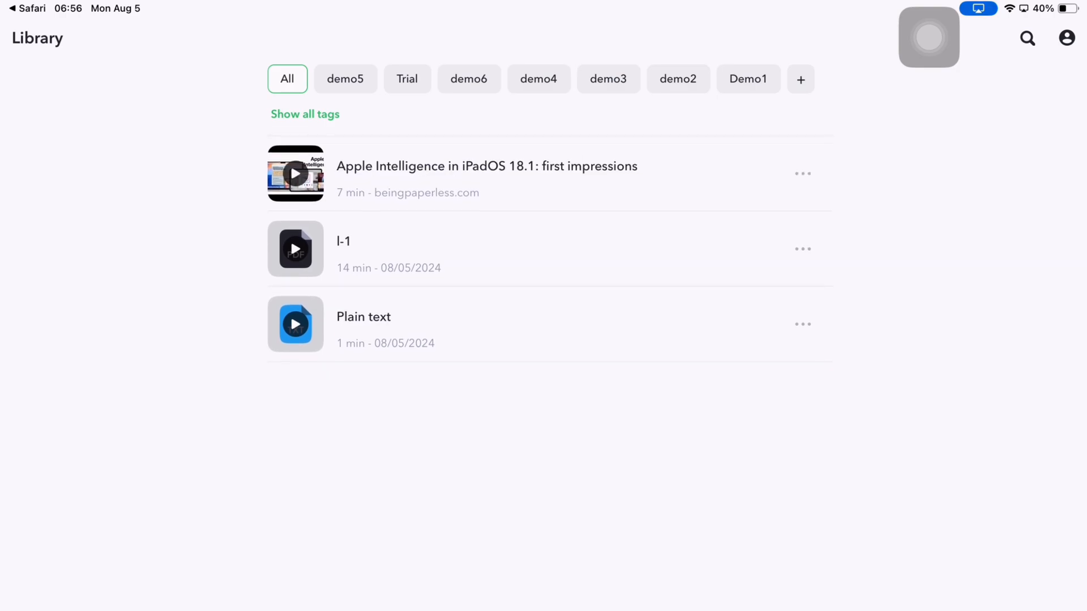
# Delete the Demo1 tag and show all library items again.
pyautogui.click(346, 78)
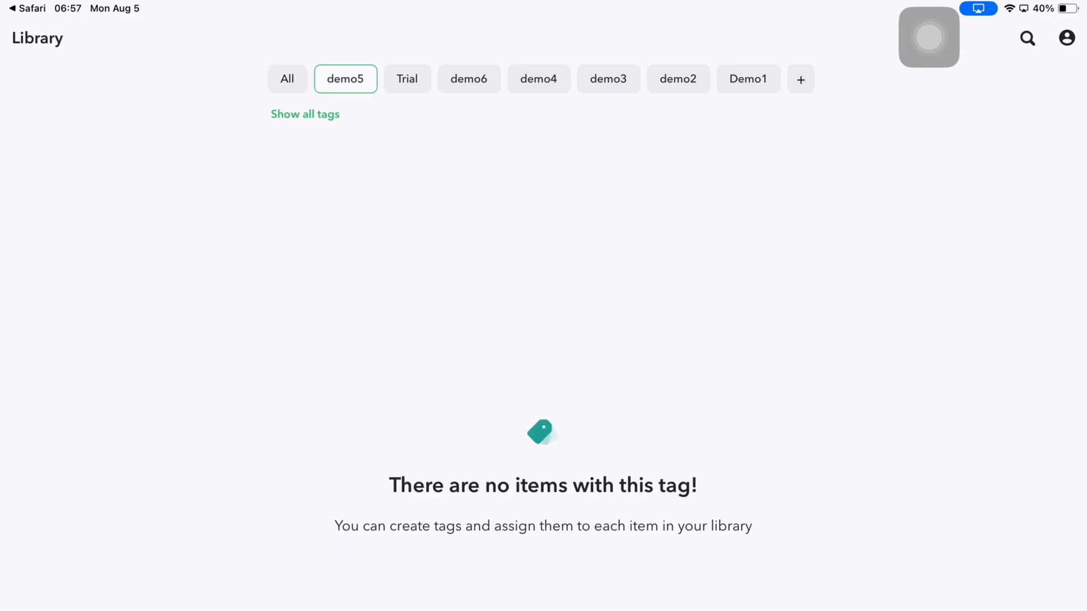
pyautogui.rightClick(747, 78)
pyautogui.click(616, 166)
pyautogui.click(287, 78)
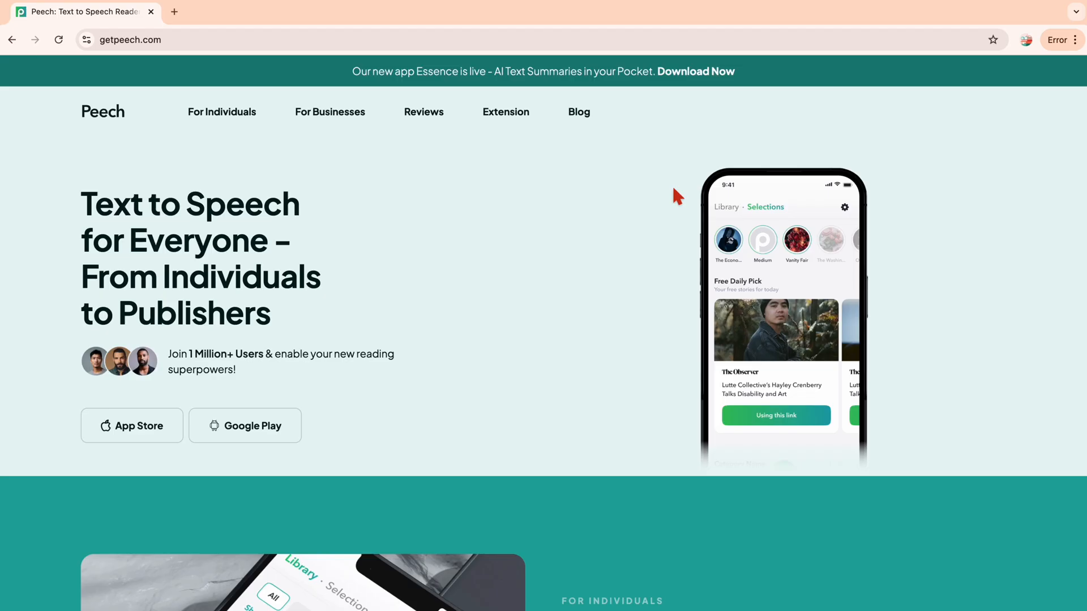
# Install the Save to Peech extension from getpeech.com into Chrome.
pyautogui.click(506, 114)
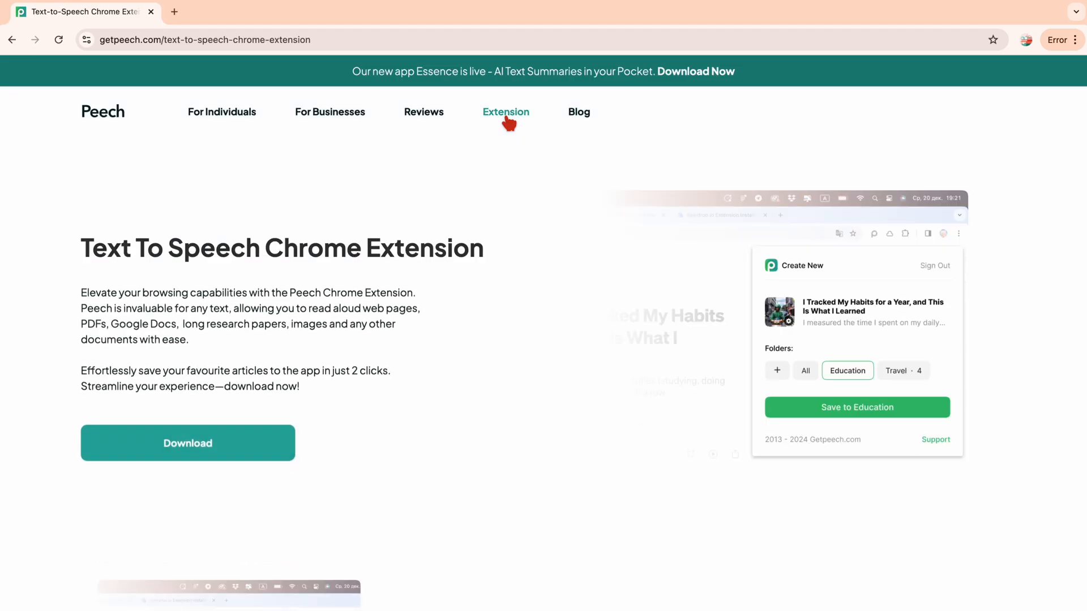
pyautogui.click(246, 454)
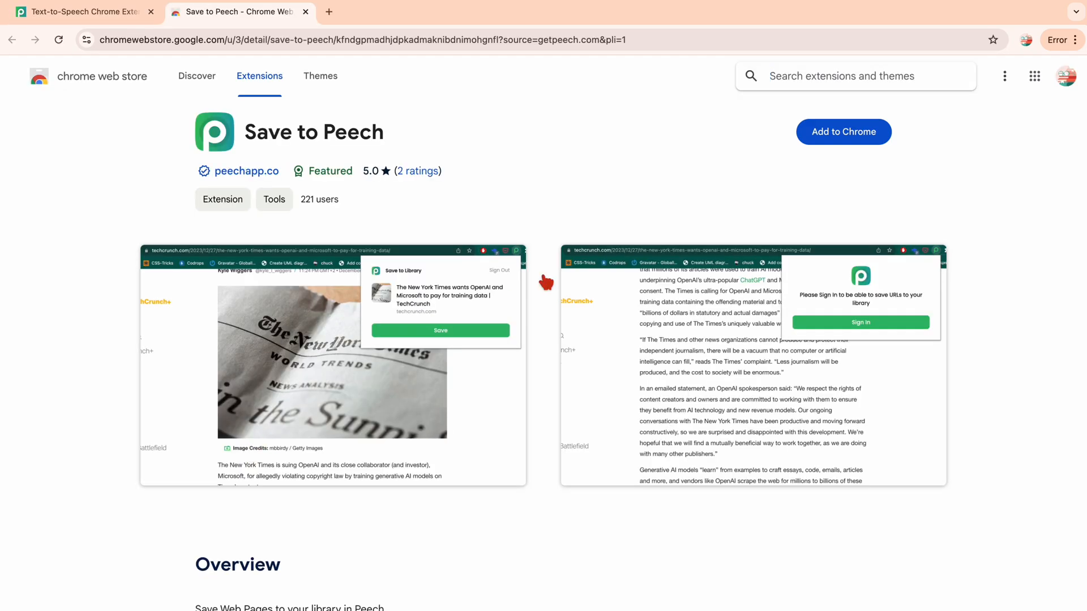
pyautogui.click(825, 133)
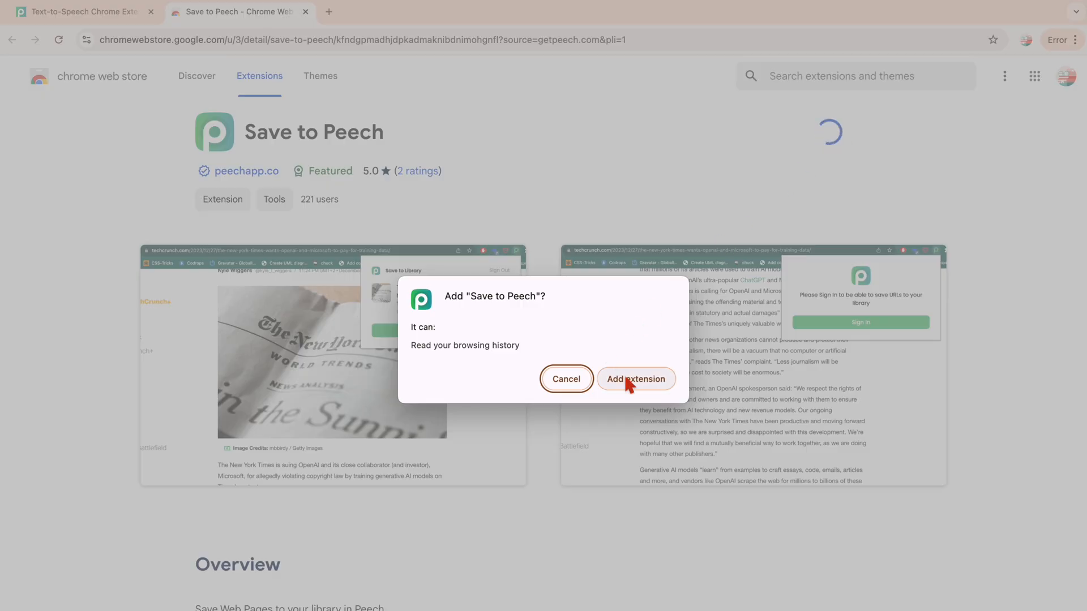
pyautogui.click(625, 378)
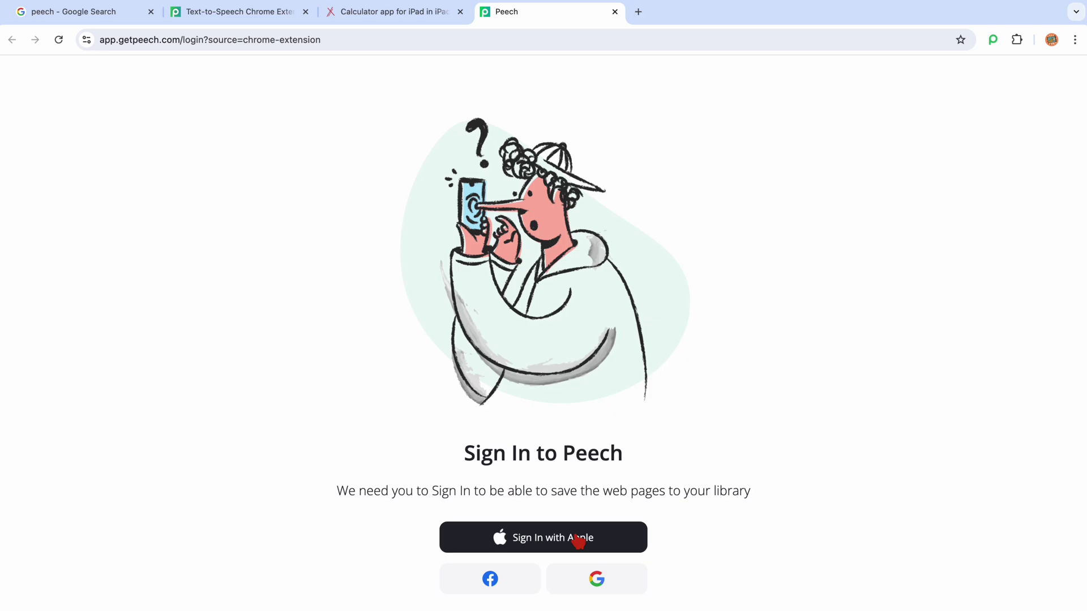
# Begin signing in to Peech with an Apple ID and submit the email.
pyautogui.click(577, 539)
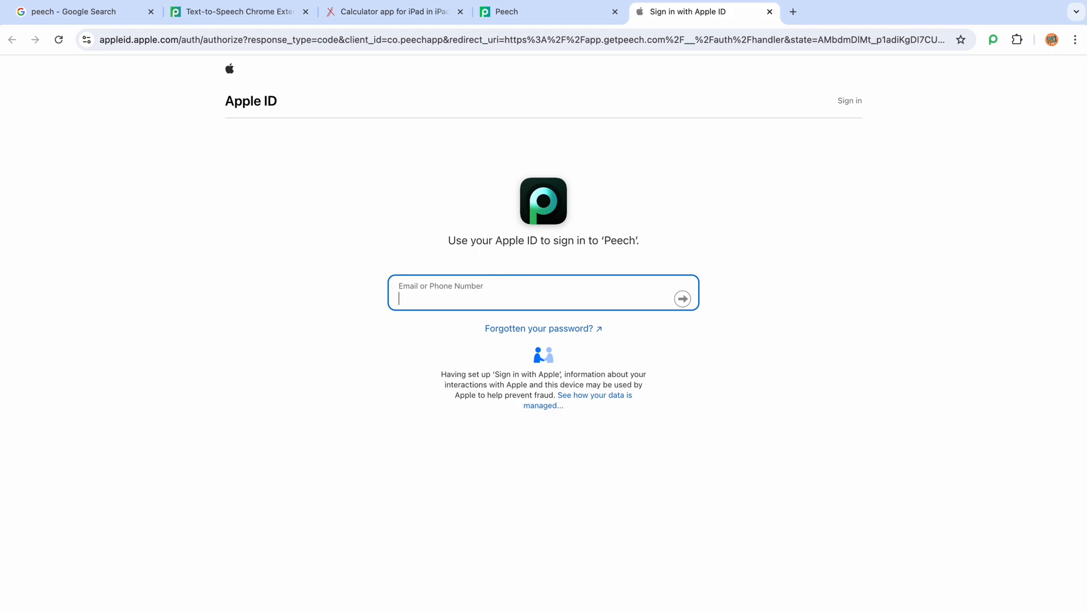
pyautogui.write('sponsorship')
pyautogui.write('om')
pyautogui.press('Return')
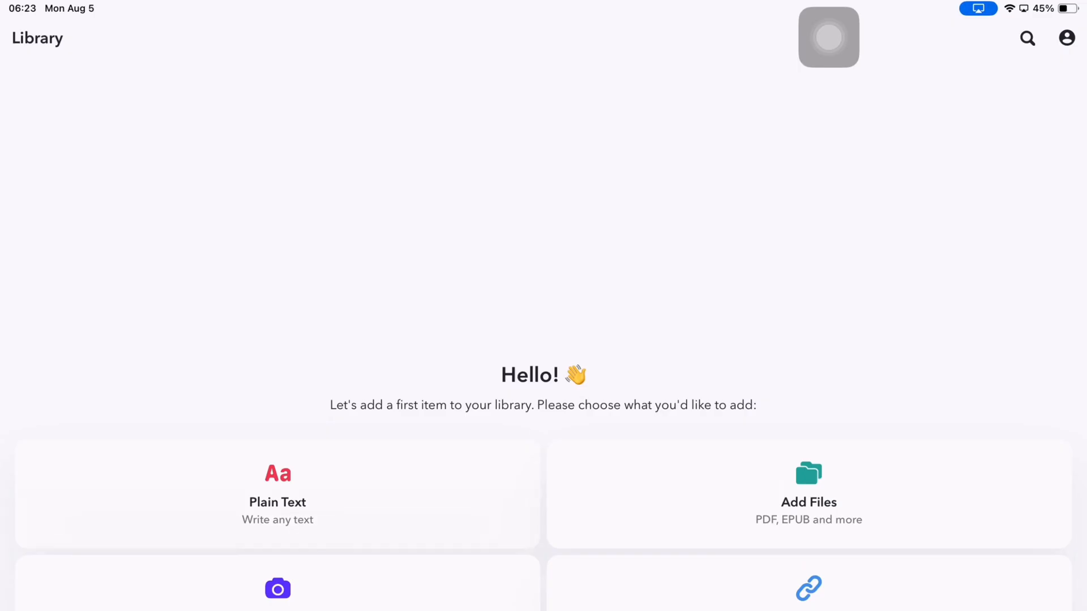
# Save a new plain-text document titled 'Plain text' with a short paragraph to the library.
pyautogui.click(277, 493)
pyautogui.click(543, 185)
pyautogui.write('Plain text')
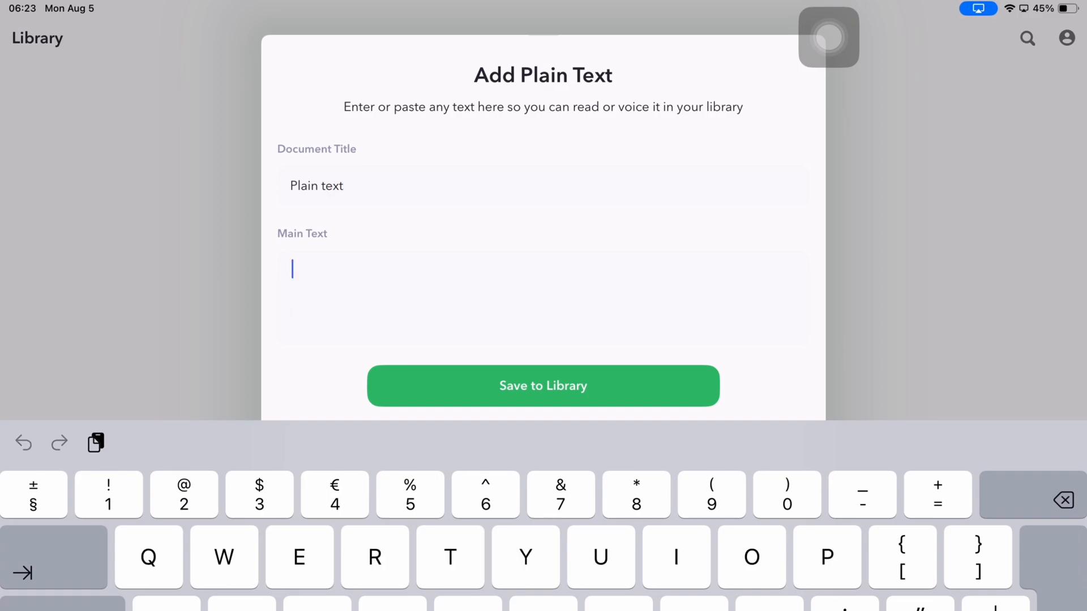
pyautogui.write('But, why am I even doing this in the first place? I don')
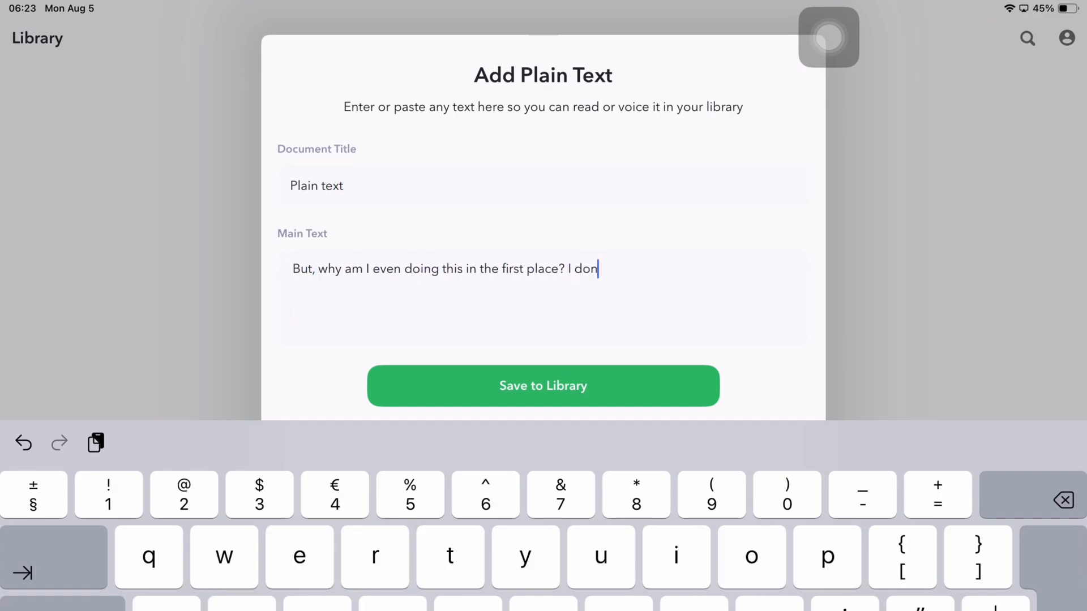
pyautogui.write("'t actually get the logic to this. ")
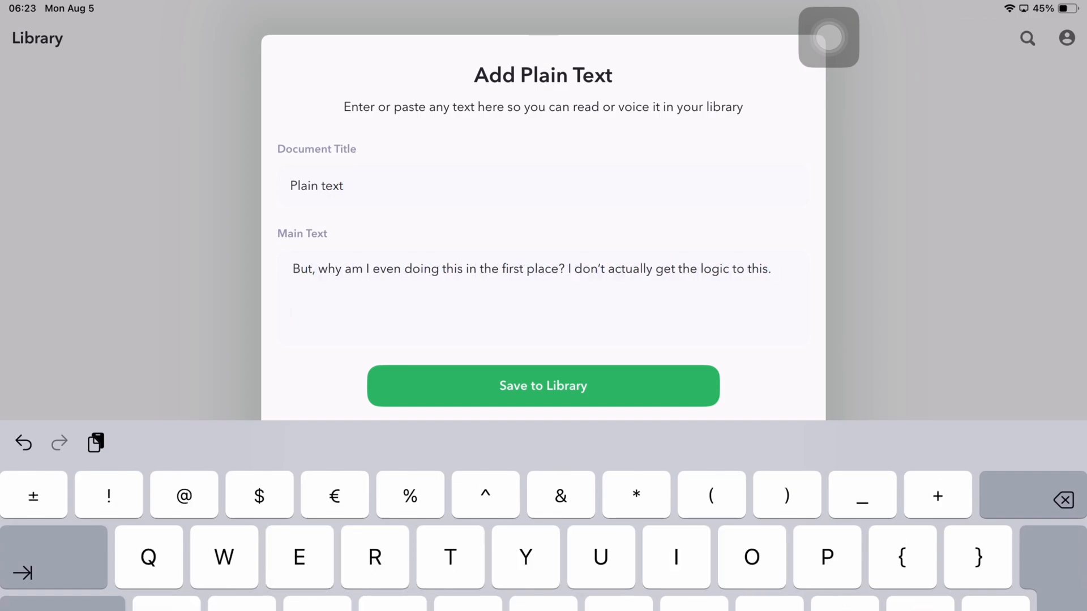
pyautogui.write("I thought I would be reading something that I haven't writt")
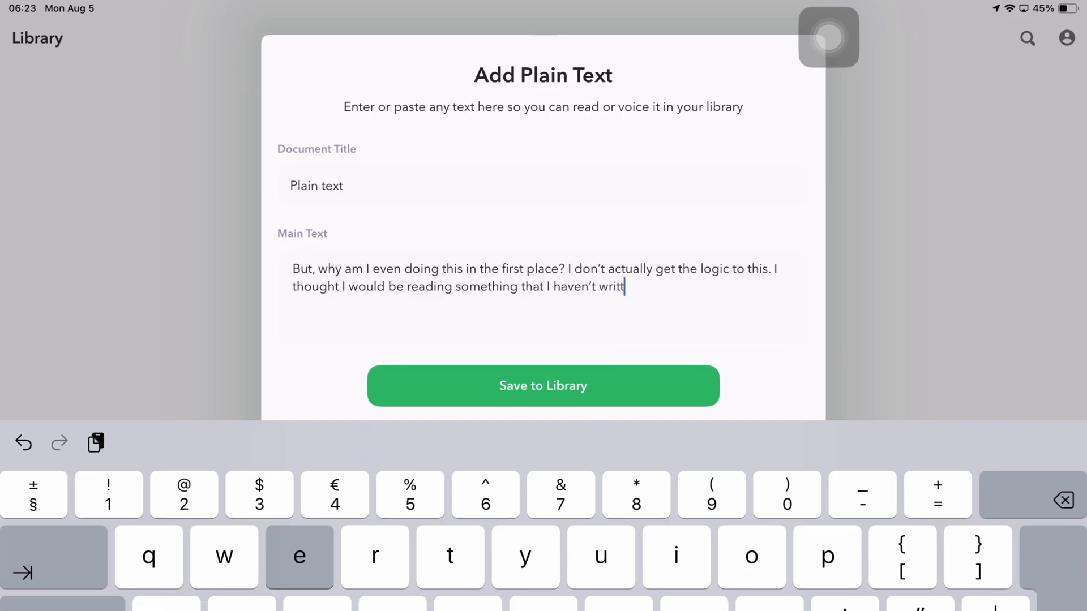
pyautogui.write('en myself. No?')
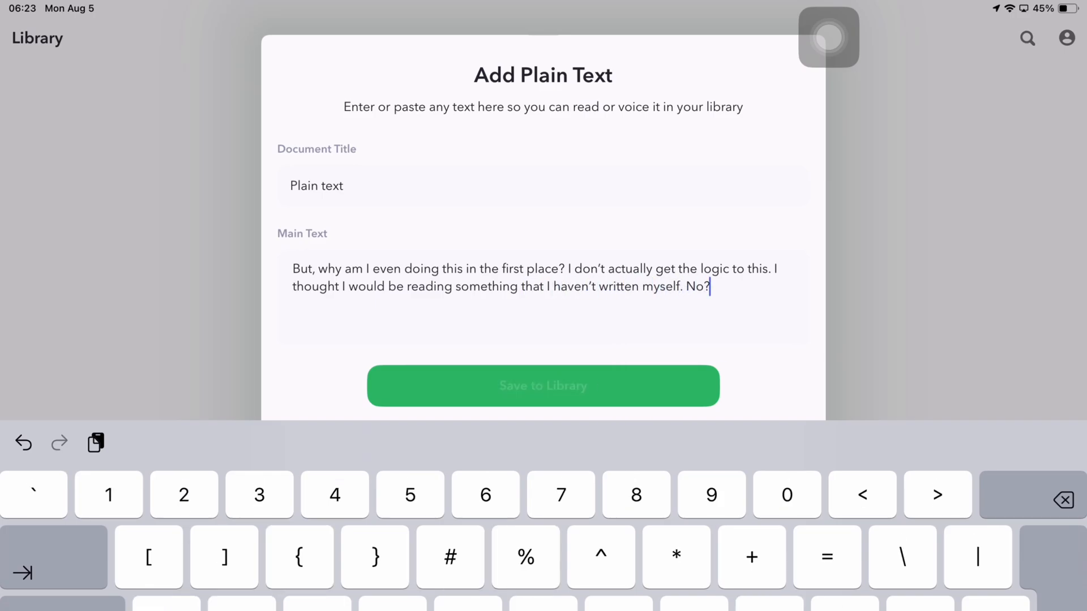
pyautogui.click(544, 386)
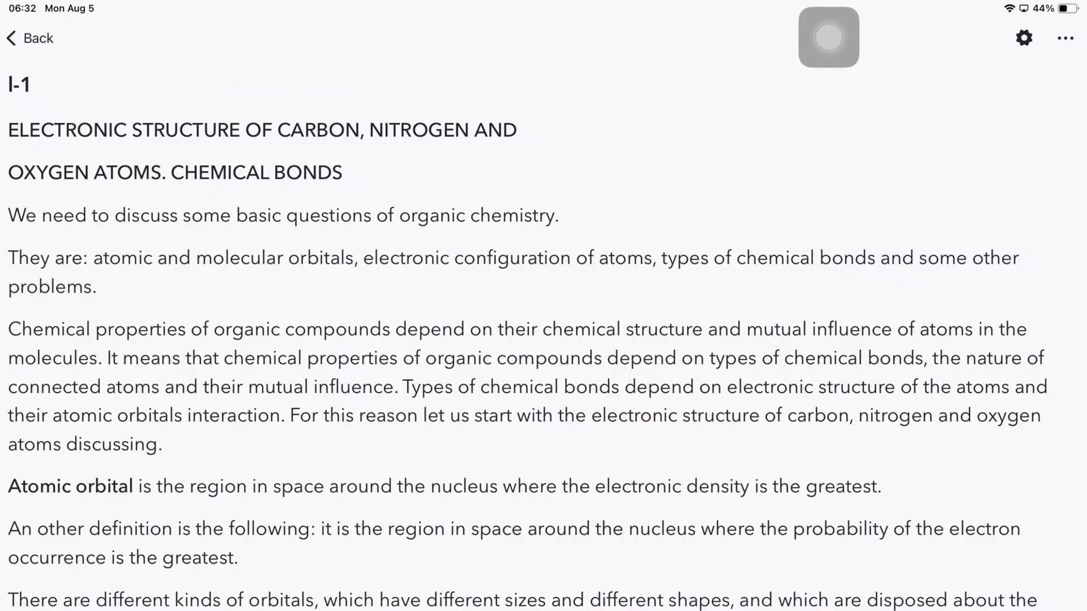
pyautogui.scroll(-10, 543, 339)
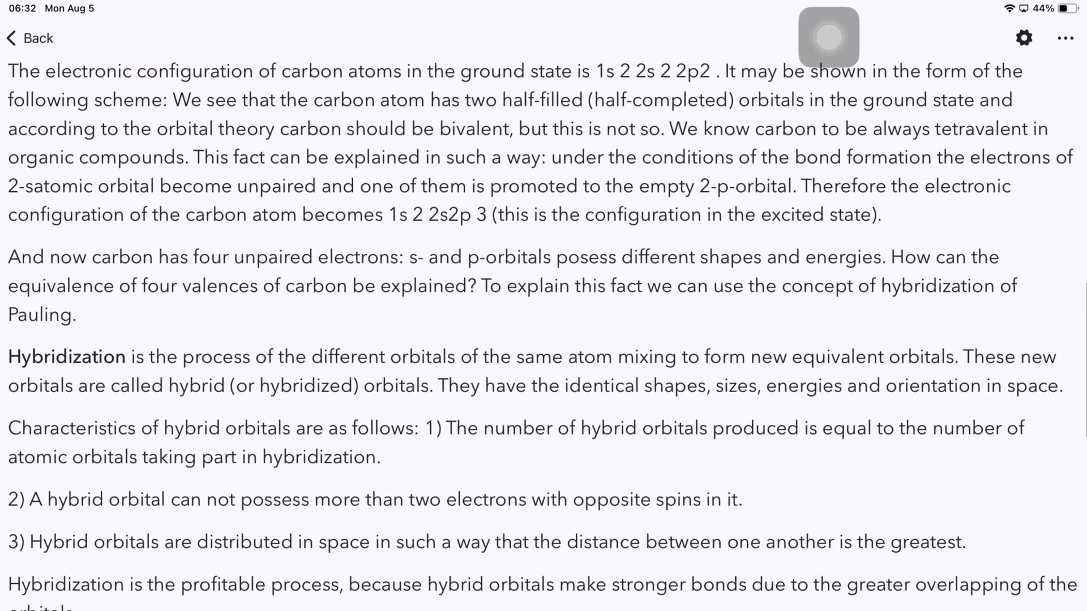
pyautogui.scroll(-5, 543, 340)
pyautogui.scroll(-5, 543, 340)
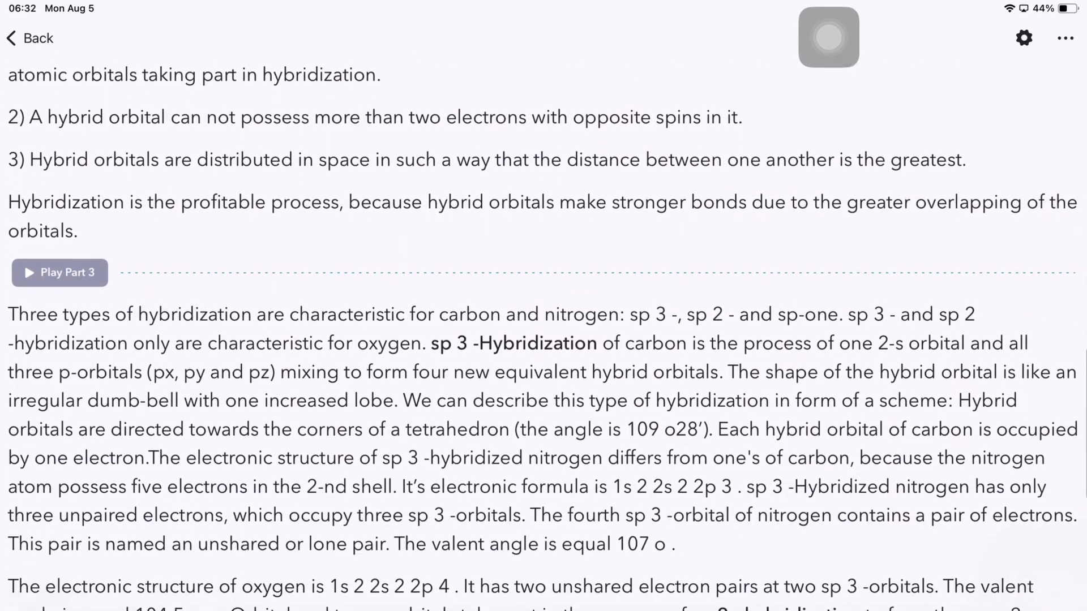
pyautogui.scroll(-5, 544, 340)
pyautogui.scroll(5, 543, 340)
pyautogui.scroll(10, 543, 340)
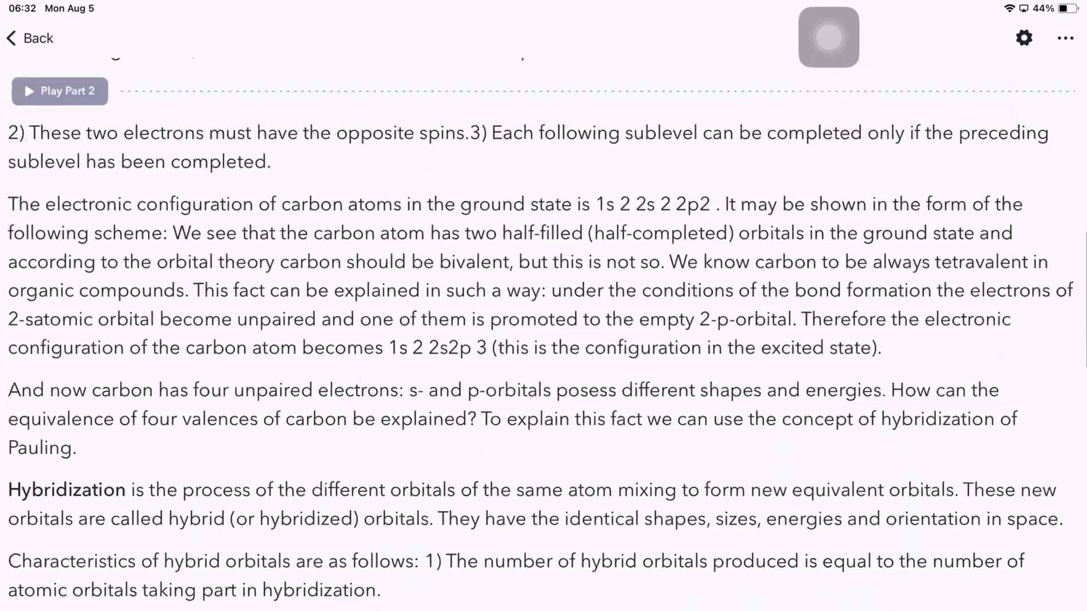
pyautogui.scroll(10, 544, 340)
pyautogui.scroll(5, 543, 340)
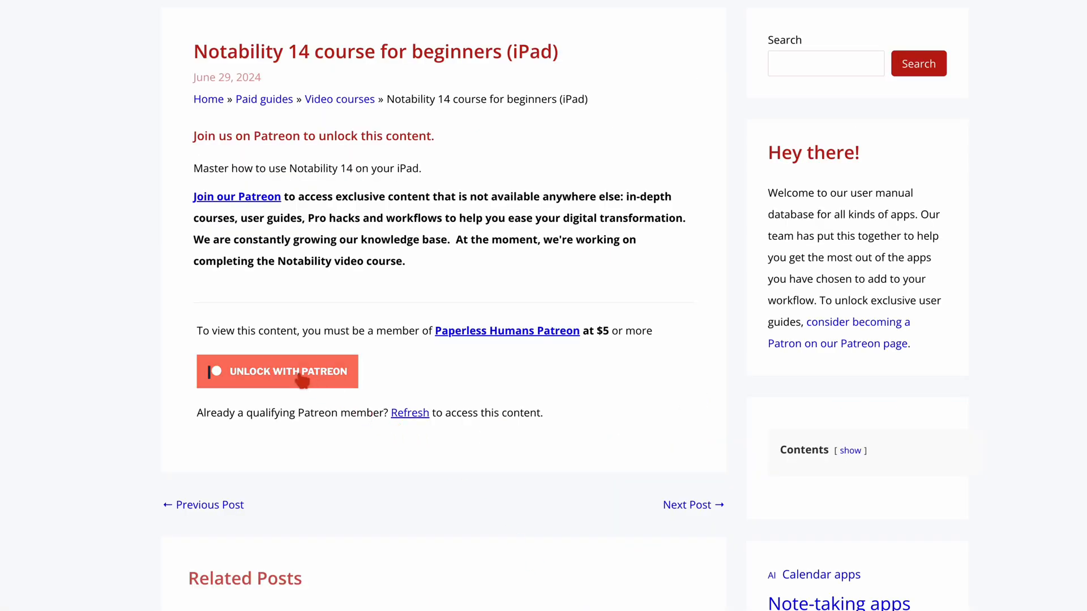
# View the Patreon membership tiers that unlock the course.
pyautogui.click(304, 382)
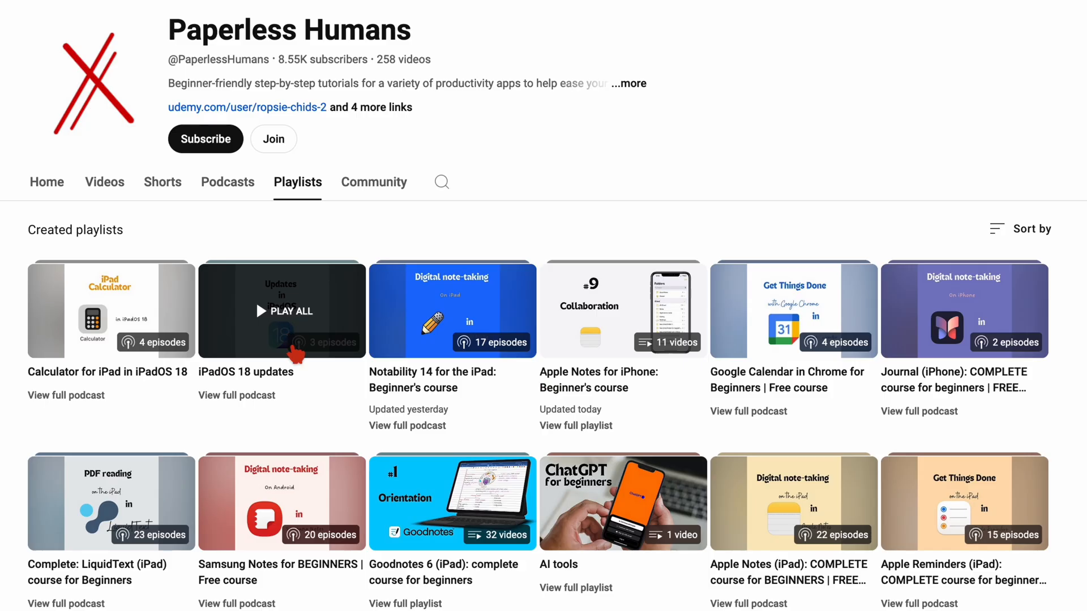
pyautogui.scroll(-2, 286, 413)
pyautogui.scroll(-1, 288, 412)
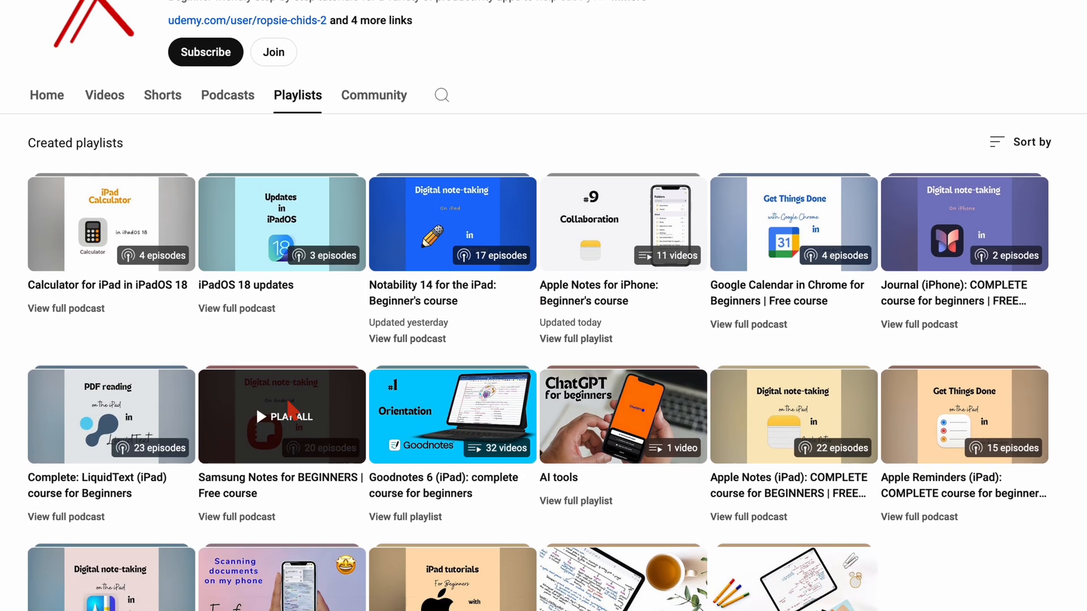
pyautogui.scroll(-1, 289, 411)
pyautogui.scroll(-1, 288, 412)
pyautogui.scroll(-1, 288, 412)
pyautogui.scroll(-1, 289, 402)
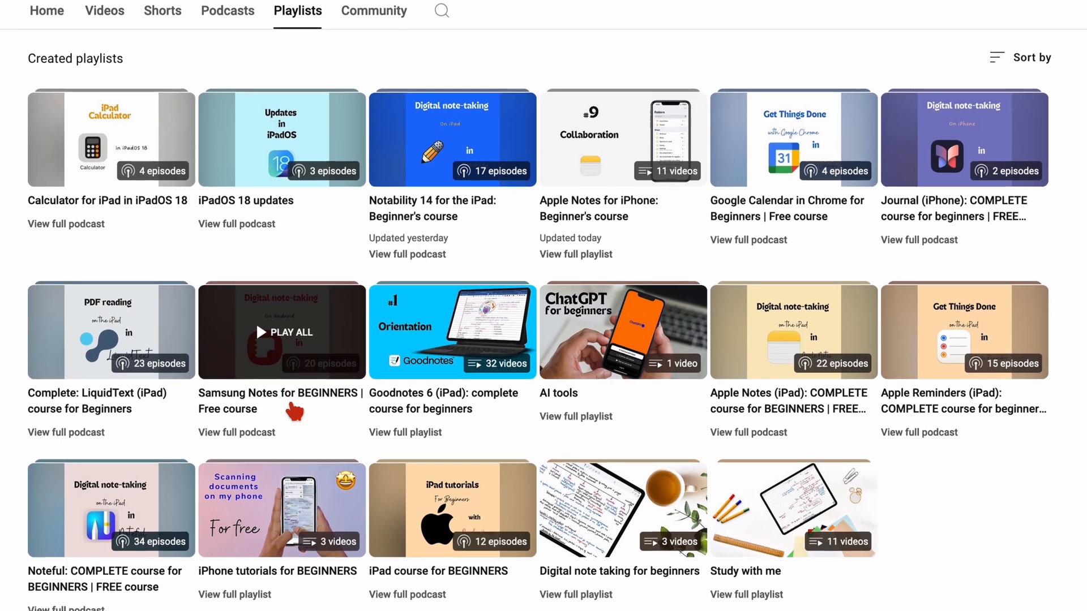